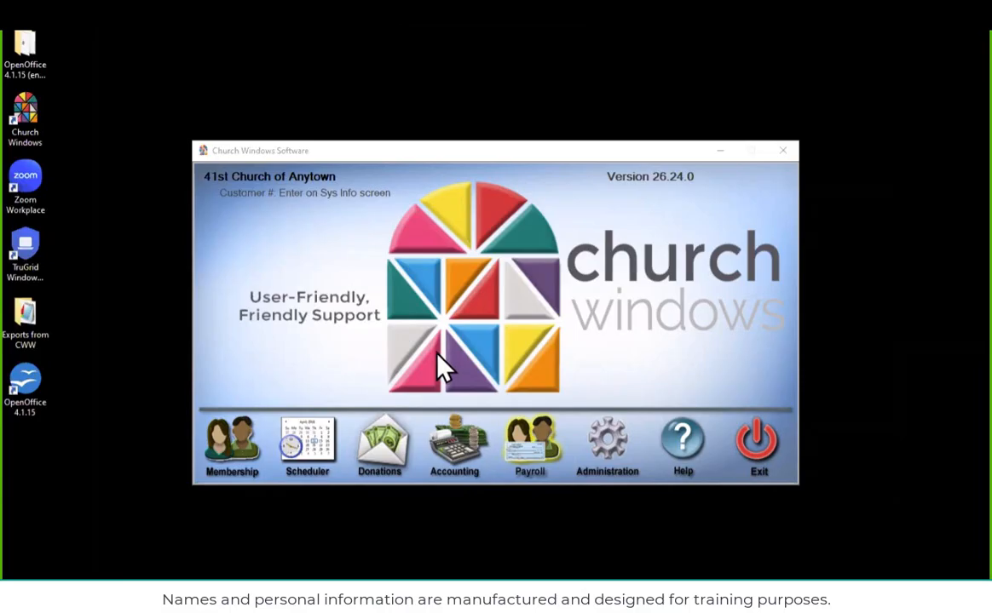
Open the COA Data export in the Accounting module
{"action": "left_click", "coordinate": [452, 458]}
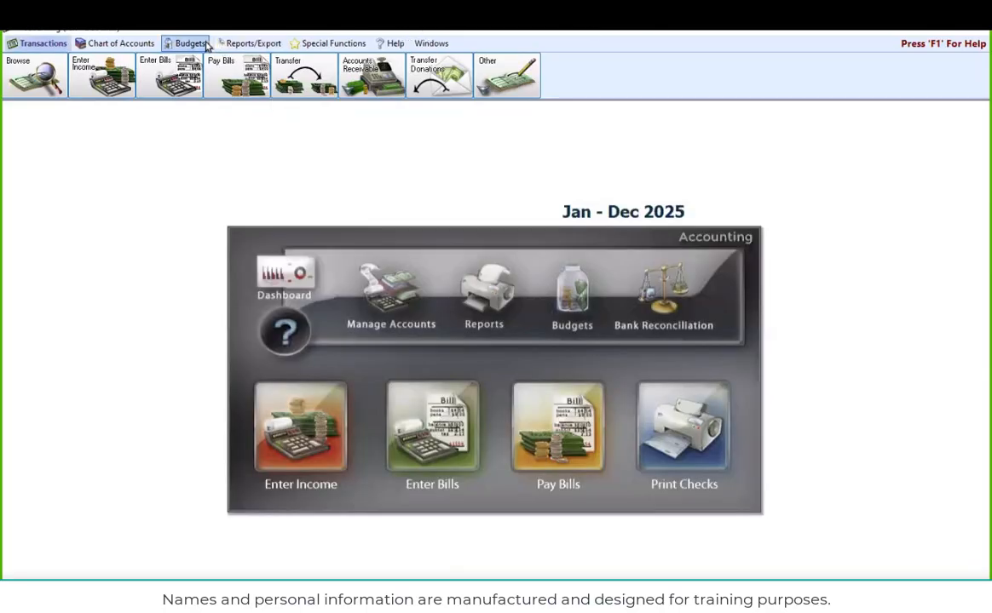
{"action": "left_click", "coordinate": [256, 44]}
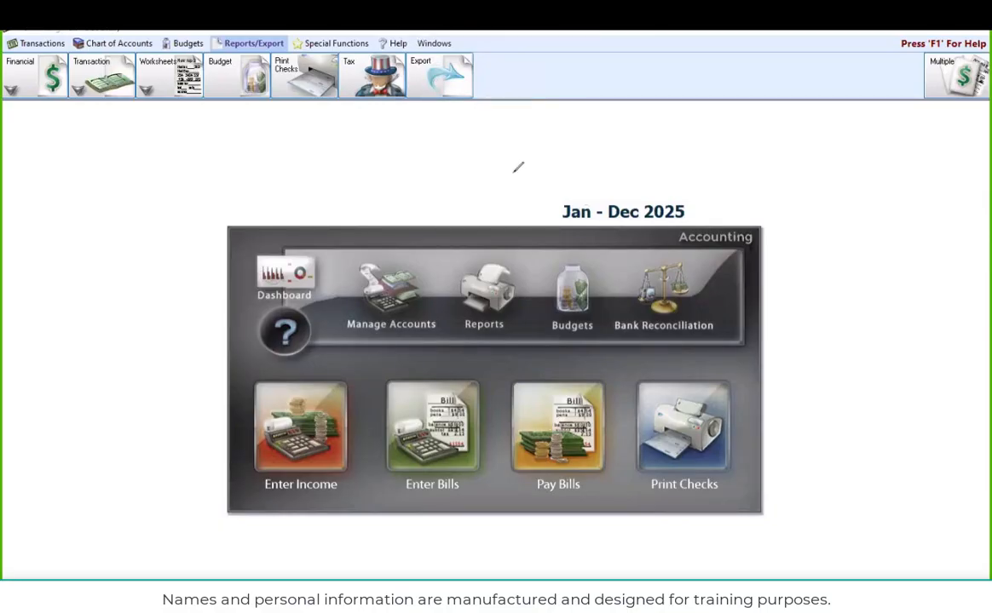
{"action": "mouse_move", "coordinate": [478, 33]}
{"action": "left_mouse_down"}
{"action": "mouse_move", "coordinate": [477, 127]}
{"action": "mouse_move", "coordinate": [357, 77]}
{"action": "mouse_move", "coordinate": [422, 36]}
{"action": "left_mouse_up"}
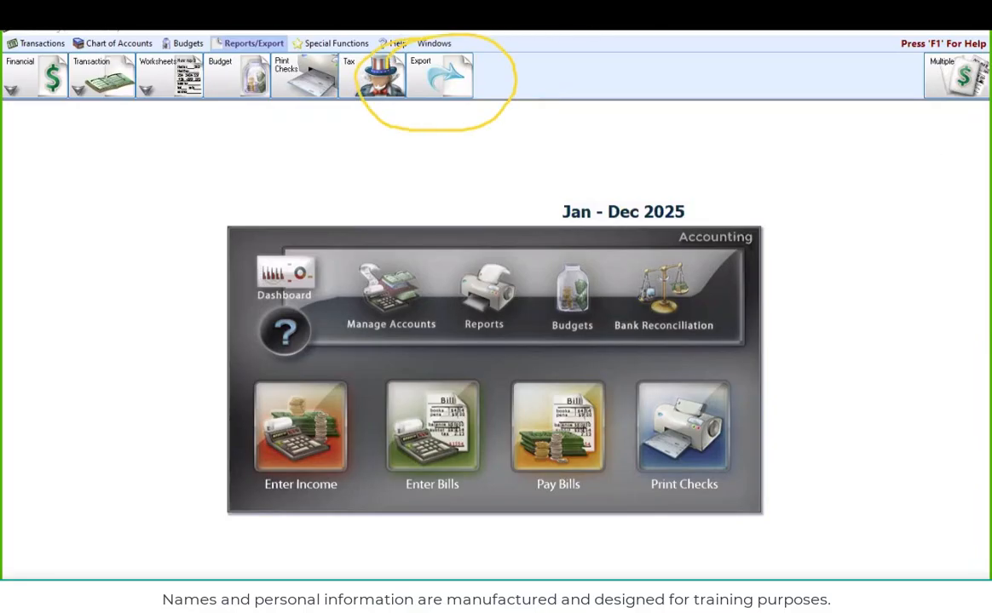
{"action": "key", "text": "Escape"}
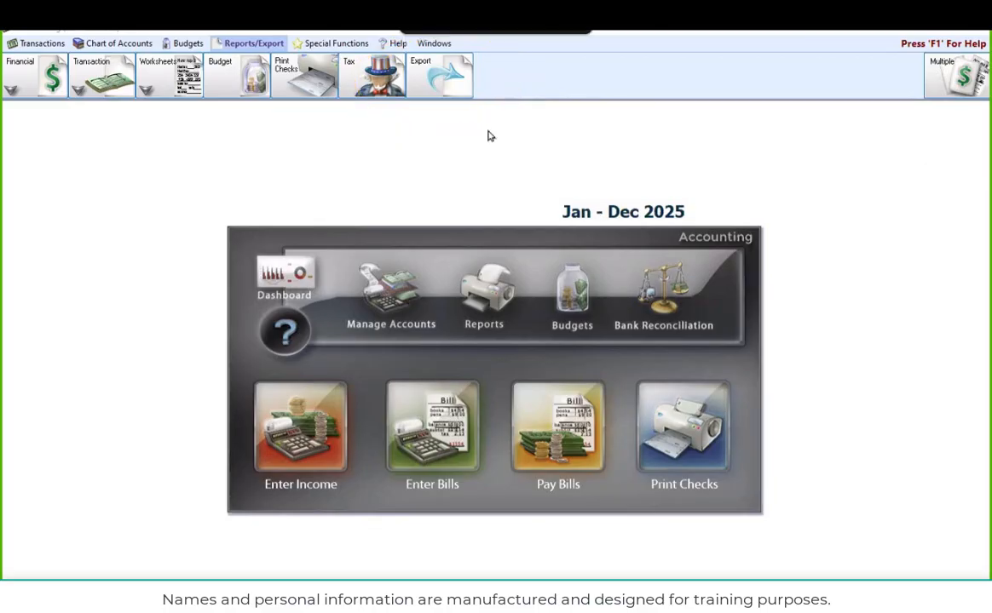
{"action": "left_click", "coordinate": [437, 80]}
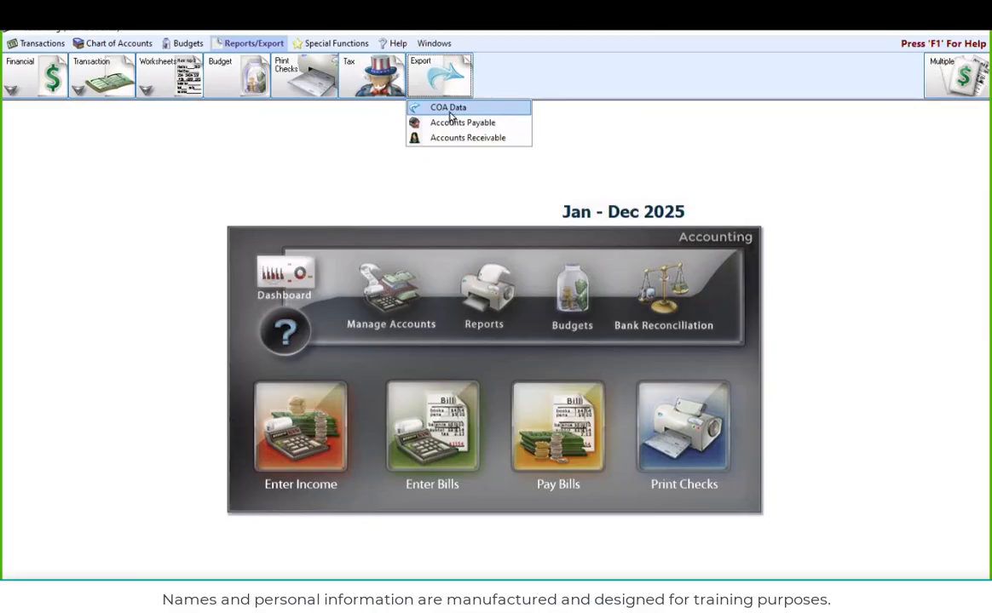
{"action": "left_click", "coordinate": [452, 111]}
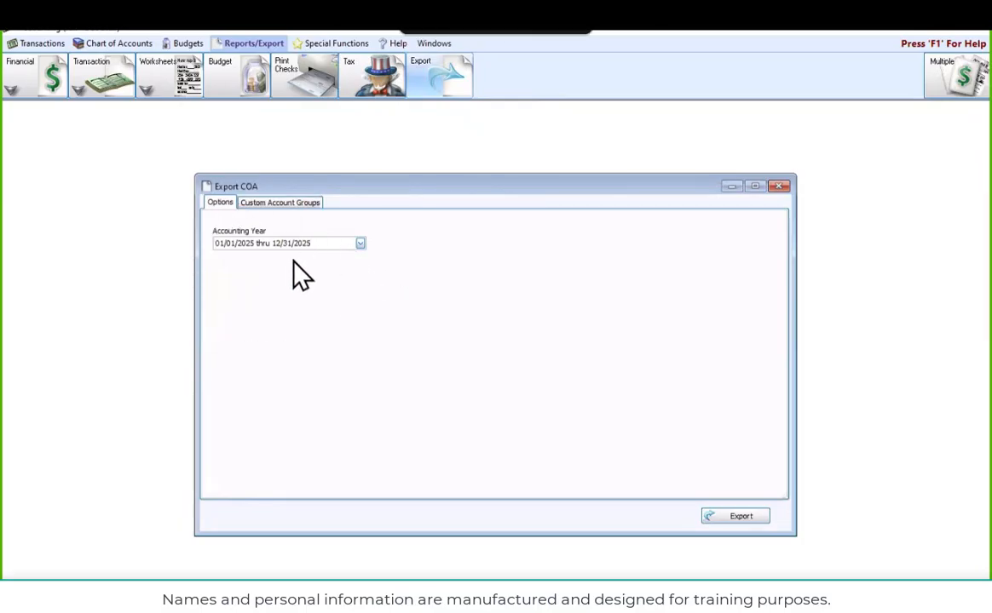
Export the chart of accounts for accounting year 01/01/2024 thru 12/31/2024 as a CSV file named "COA Data"
{"action": "left_click", "coordinate": [361, 245]}
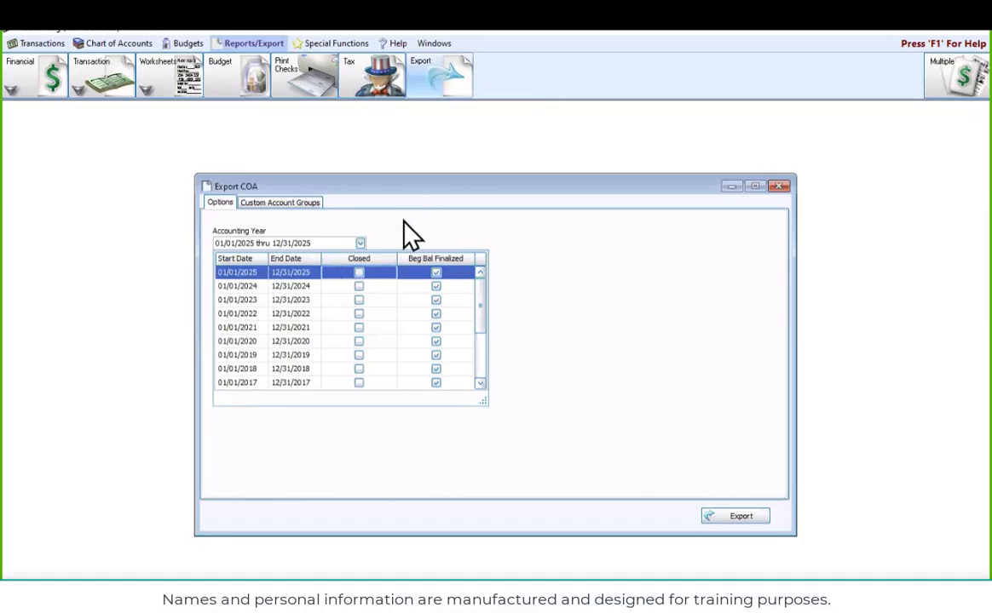
{"action": "left_click", "coordinate": [296, 286]}
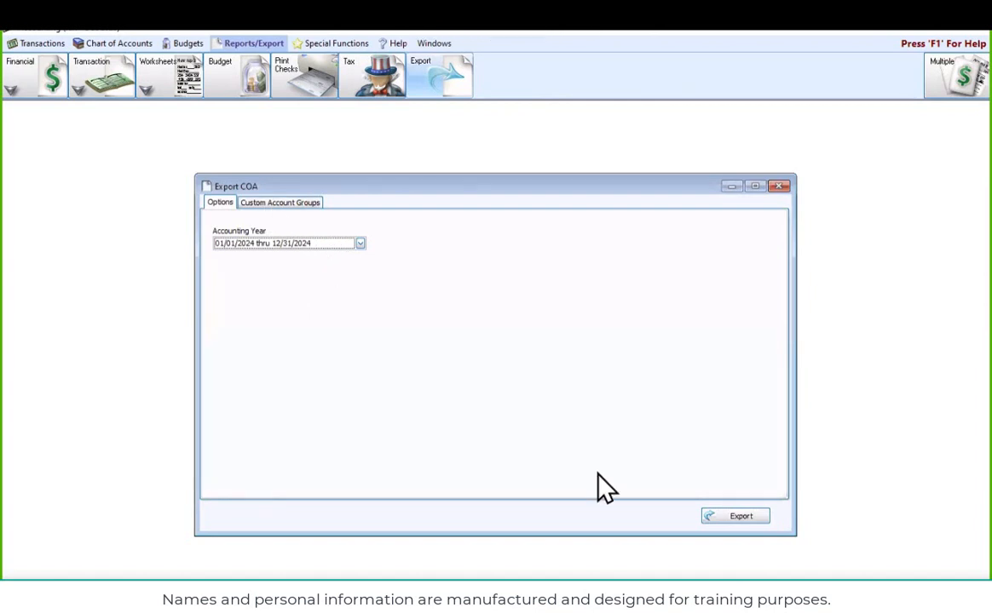
{"action": "left_click", "coordinate": [740, 525]}
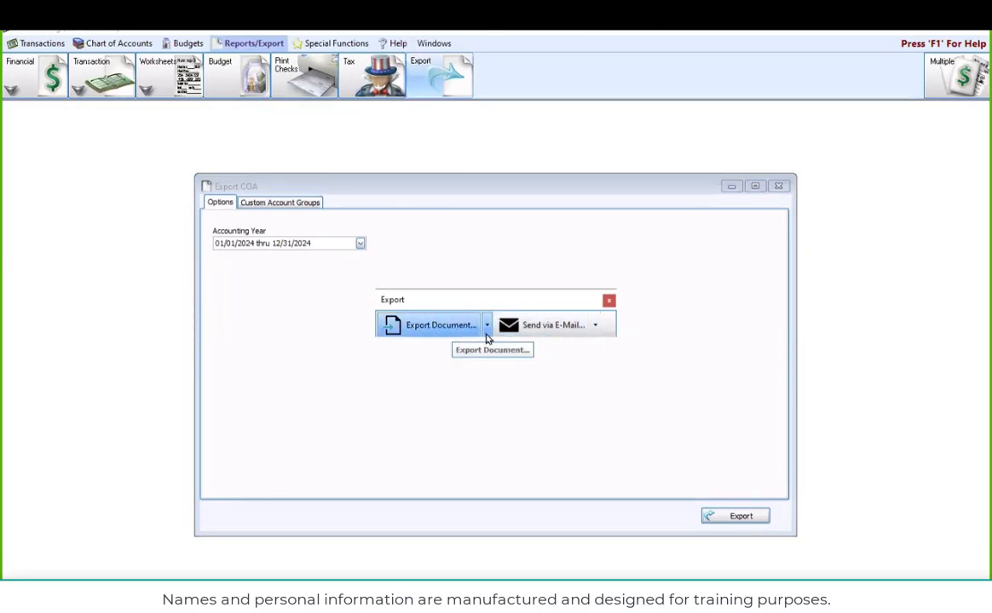
{"action": "left_click", "coordinate": [487, 327]}
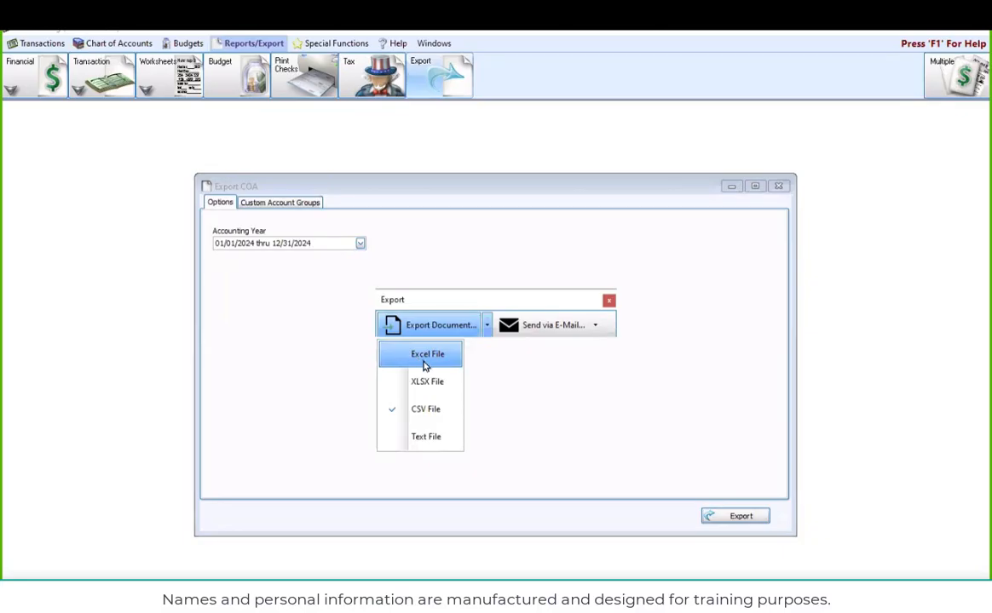
{"action": "left_click", "coordinate": [430, 410]}
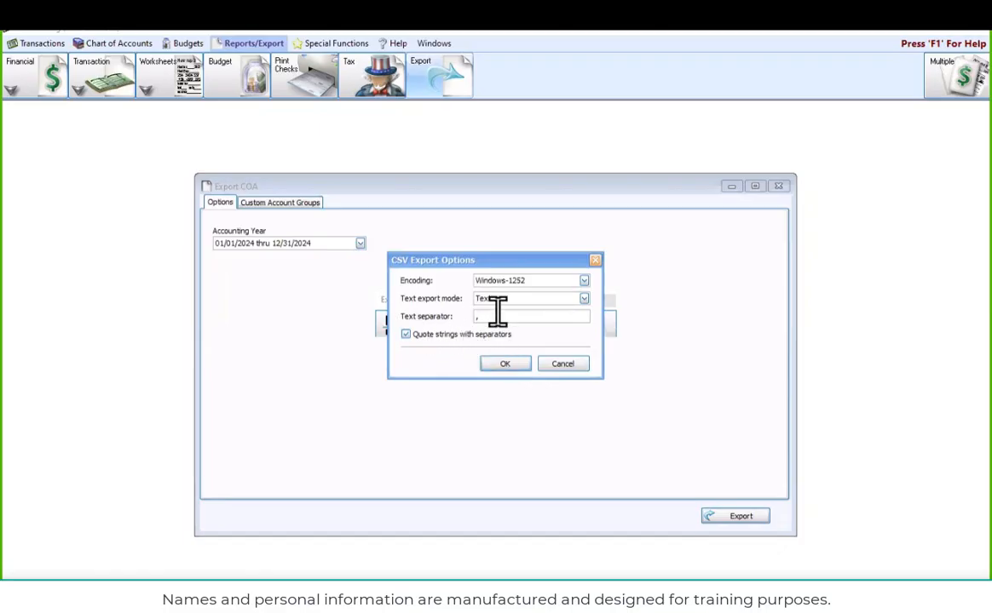
{"action": "left_click", "coordinate": [507, 365]}
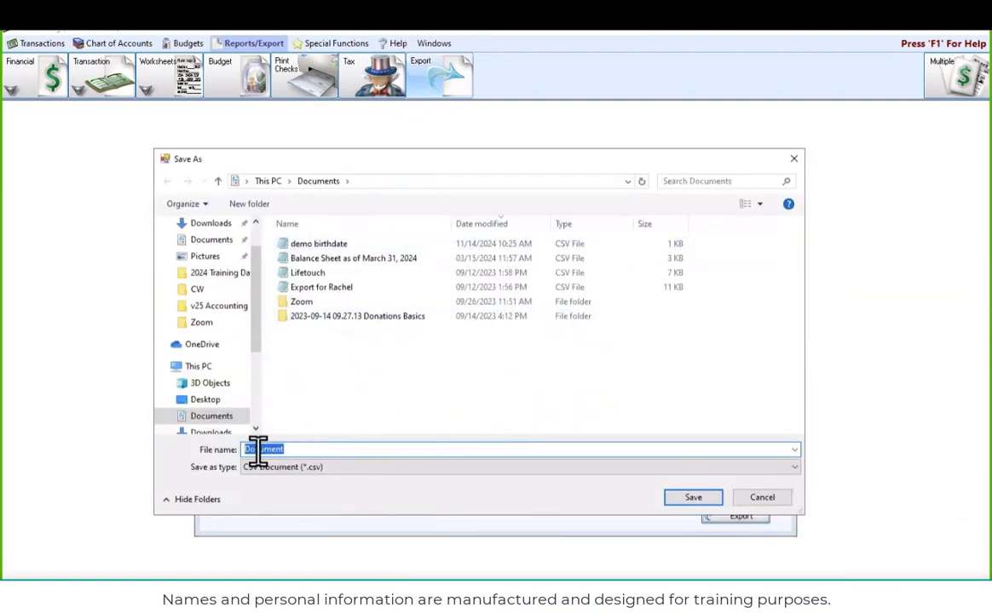
{"action": "type", "text": "COA Data"}
{"action": "left_click", "coordinate": [675, 501]}
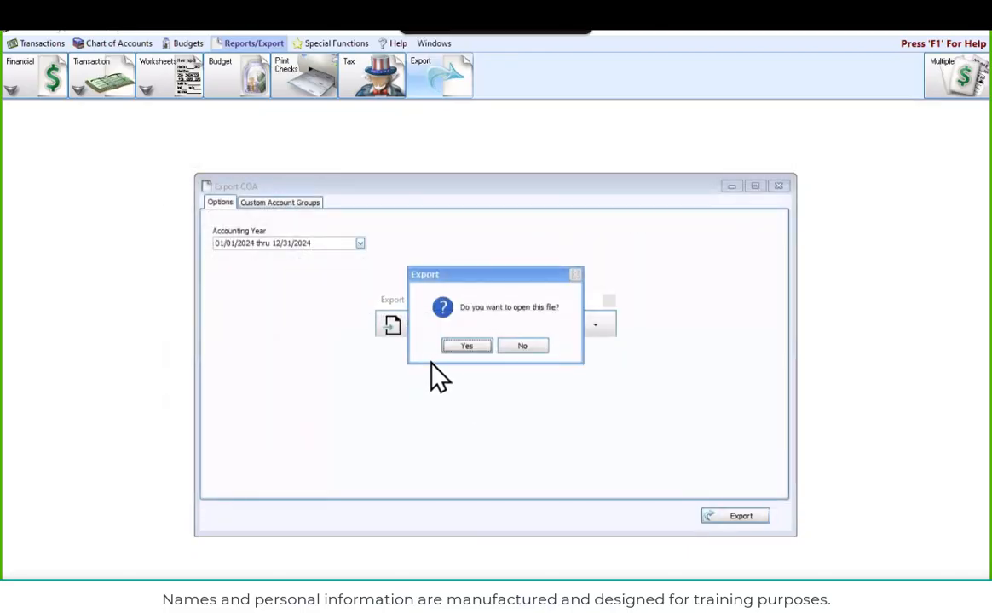
Open the exported CSV file in OpenOffice Calc, keeping it as the app always used for .csv files
{"action": "left_click", "coordinate": [466, 349]}
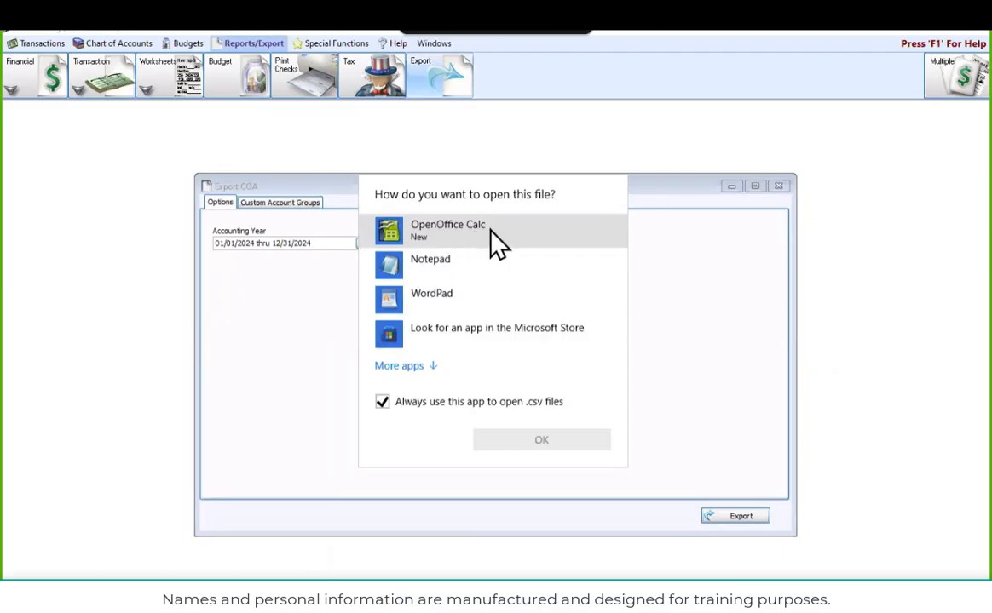
{"action": "left_click", "coordinate": [428, 371]}
{"action": "left_click", "coordinate": [432, 380]}
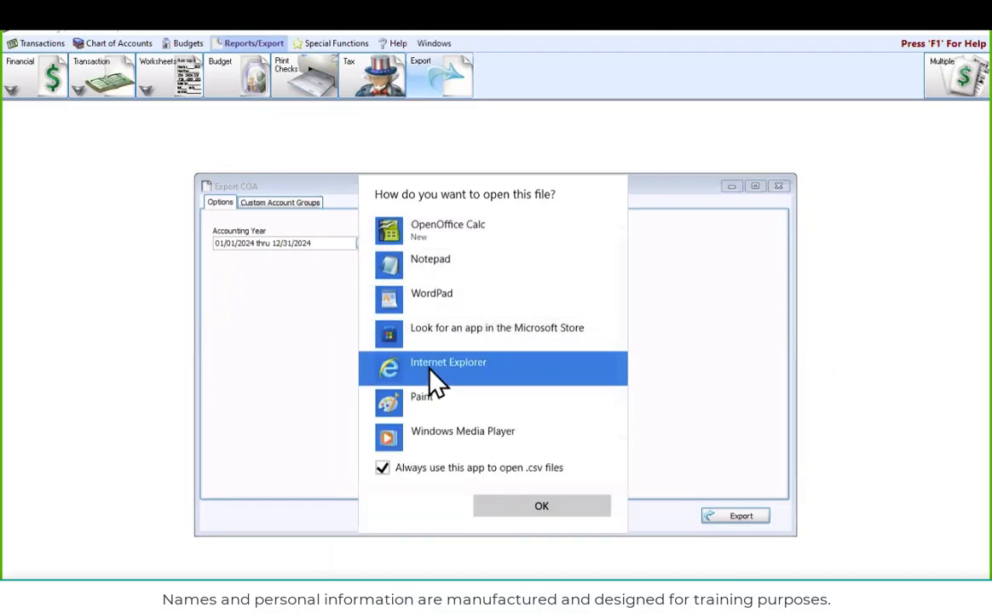
{"action": "left_click", "coordinate": [453, 238]}
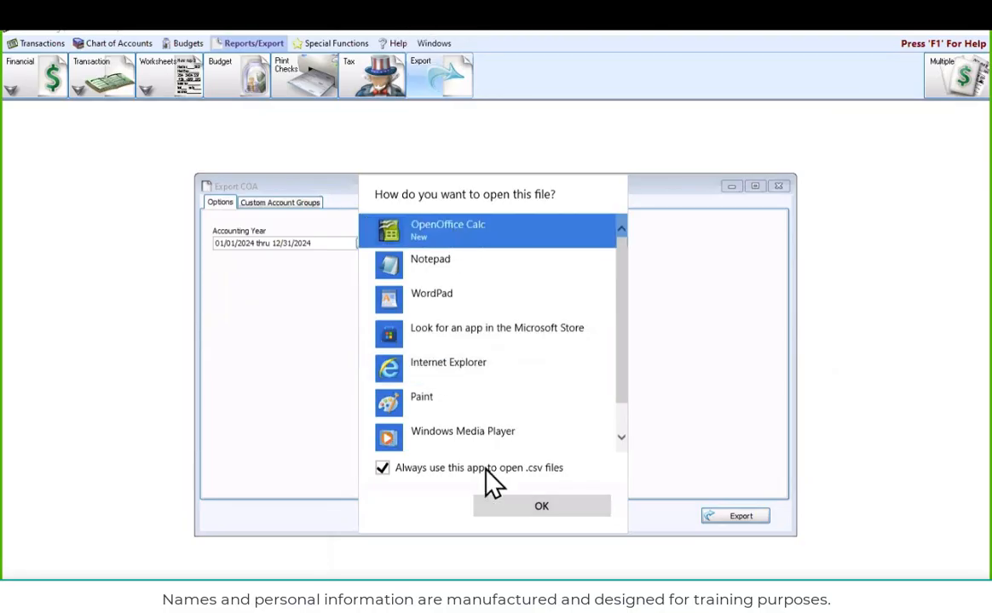
{"action": "left_click", "coordinate": [510, 506]}
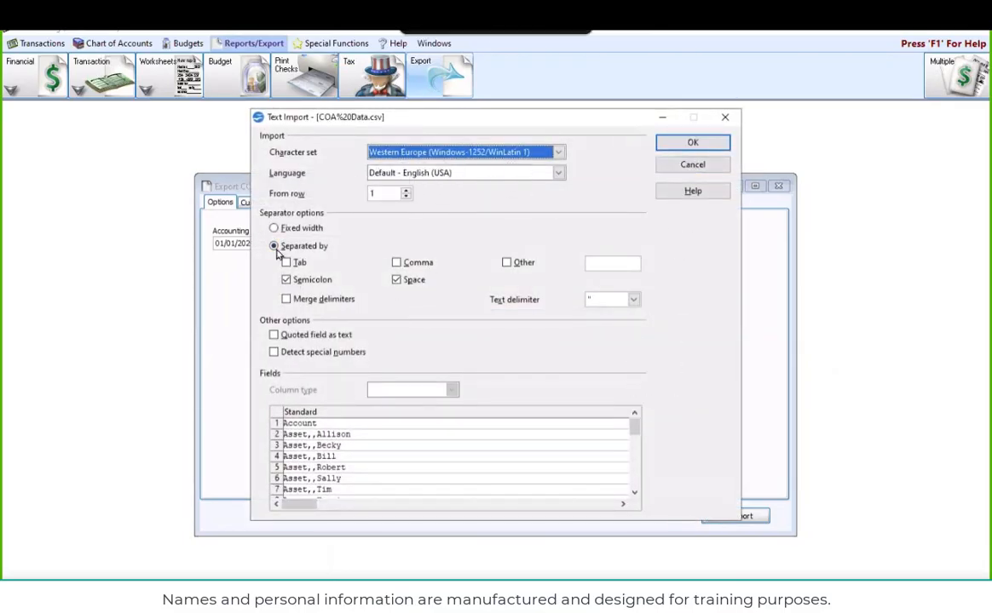
Import the CSV text with comma as the only separator, turning off space and semicolon
{"action": "left_click", "coordinate": [397, 281]}
{"action": "left_click", "coordinate": [397, 263]}
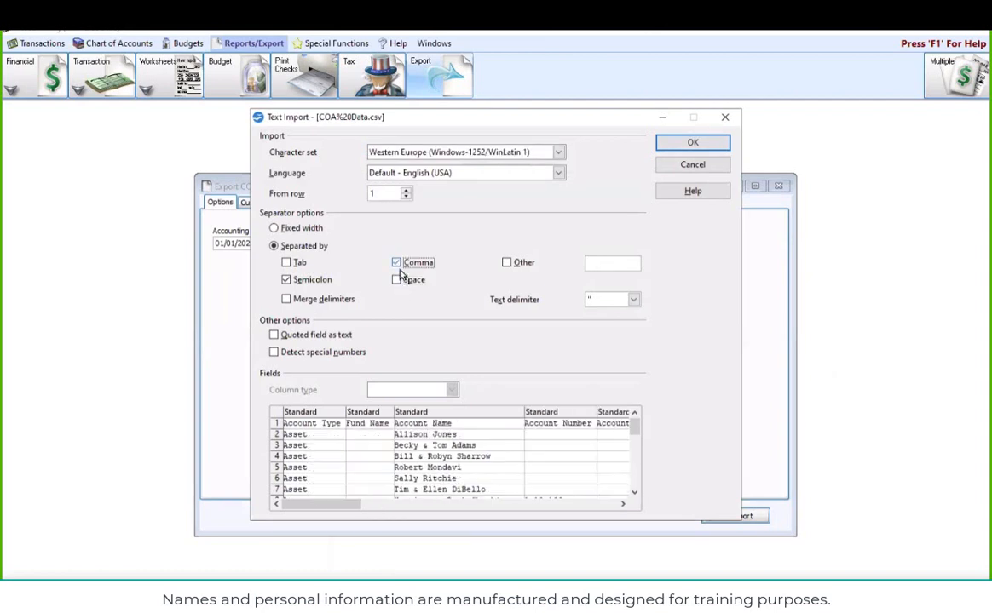
{"action": "left_click", "coordinate": [286, 280]}
{"action": "left_click", "coordinate": [693, 142]}
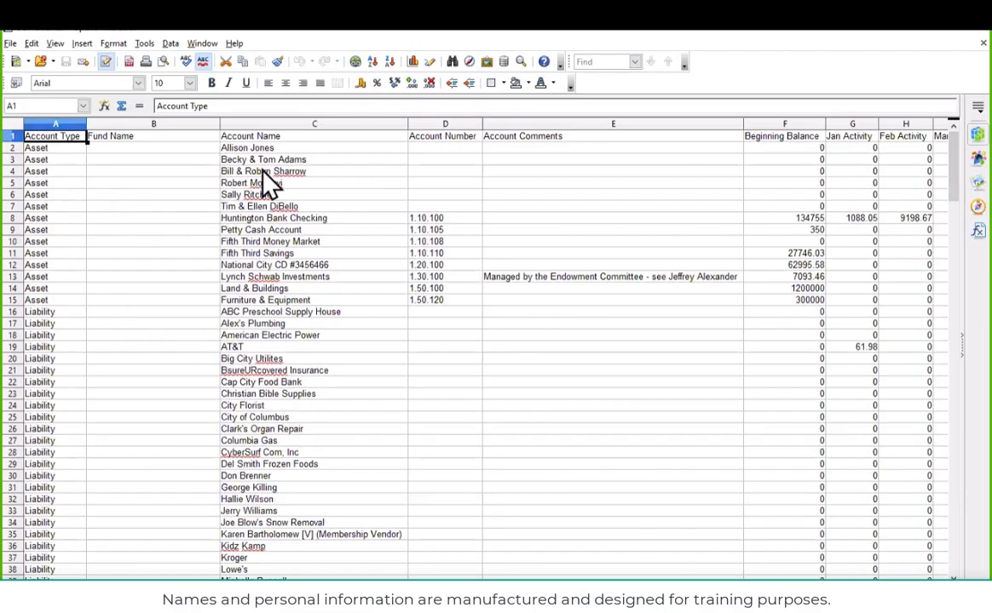
Examine the exported account types, funds, account names and numbers, beginning balances and monthly activity columns
{"action": "scroll", "coordinate": [686, 243], "scroll_direction": "down", "scroll_amount": 18}
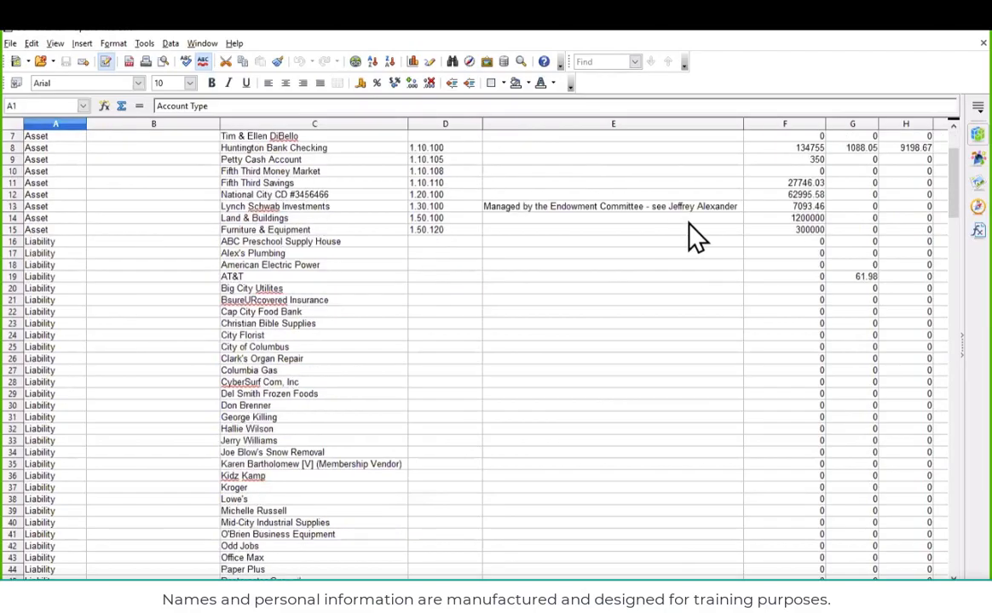
{"action": "scroll", "coordinate": [682, 264], "scroll_direction": "down", "scroll_amount": 20}
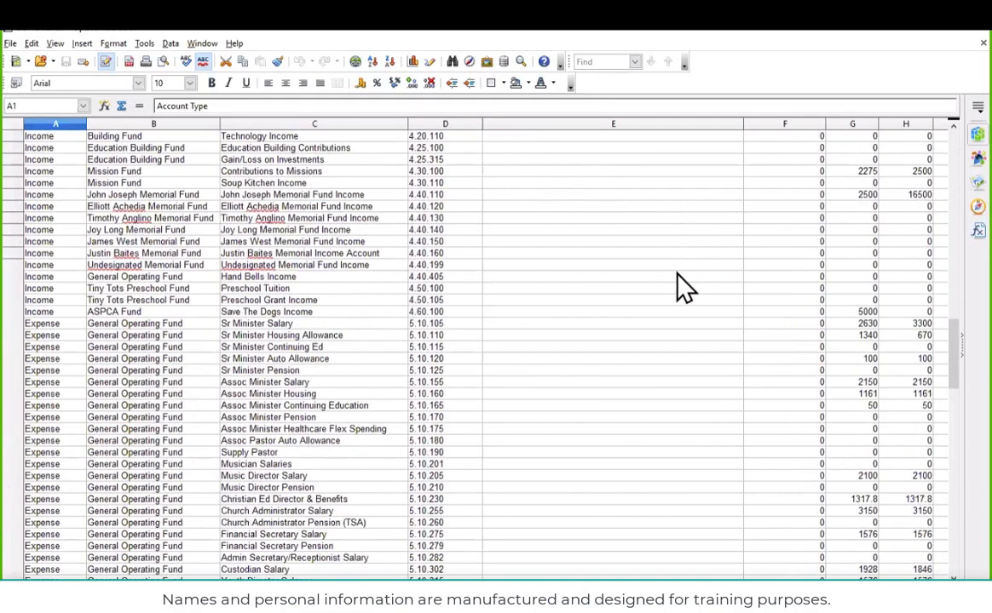
{"action": "scroll", "coordinate": [682, 286], "scroll_direction": "down", "scroll_amount": 5}
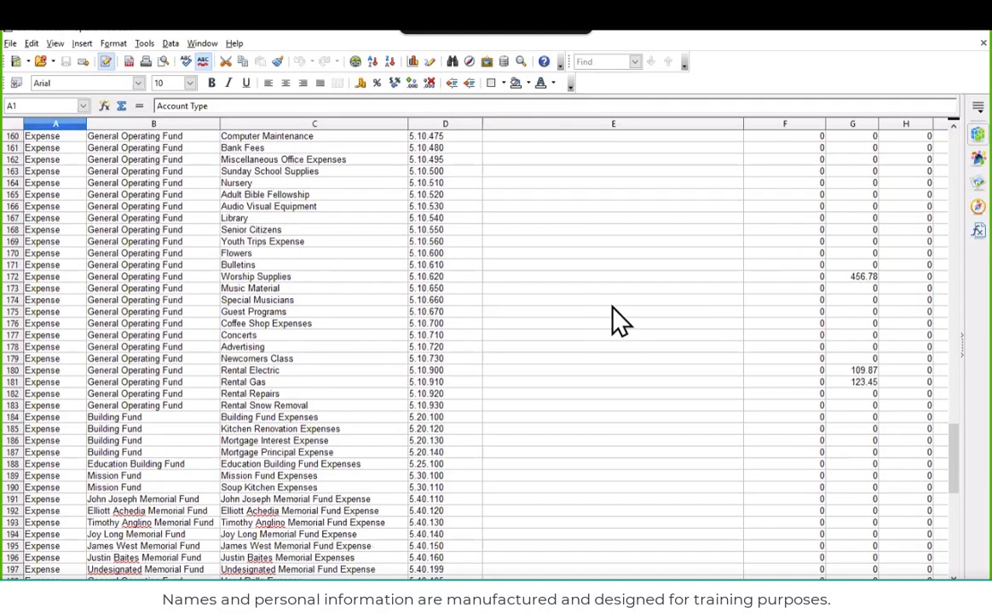
{"action": "scroll", "coordinate": [612, 306], "scroll_direction": "up", "scroll_amount": 19}
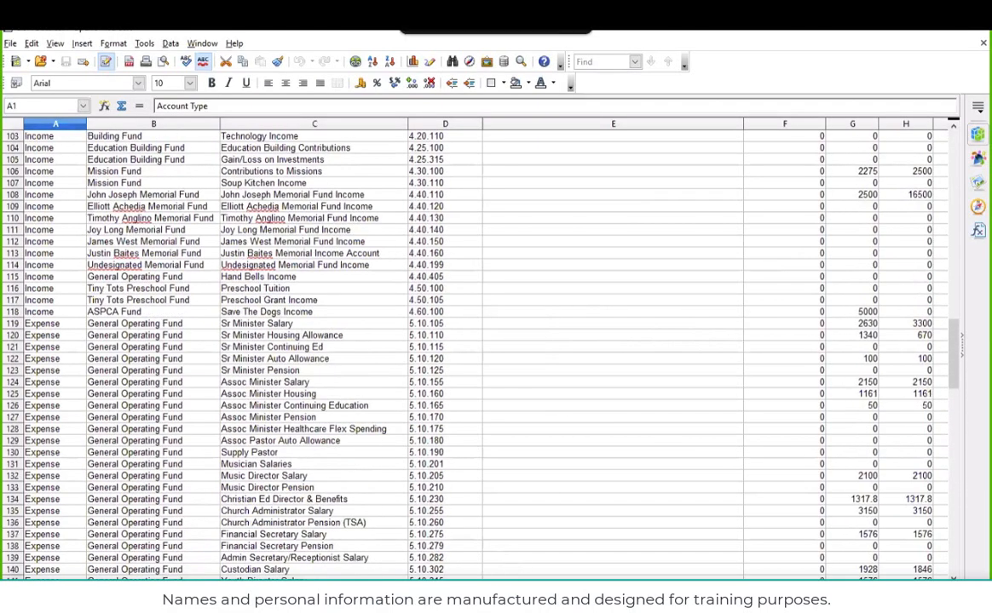
{"action": "scroll", "coordinate": [560, 523], "scroll_direction": "right", "scroll_amount": 5}
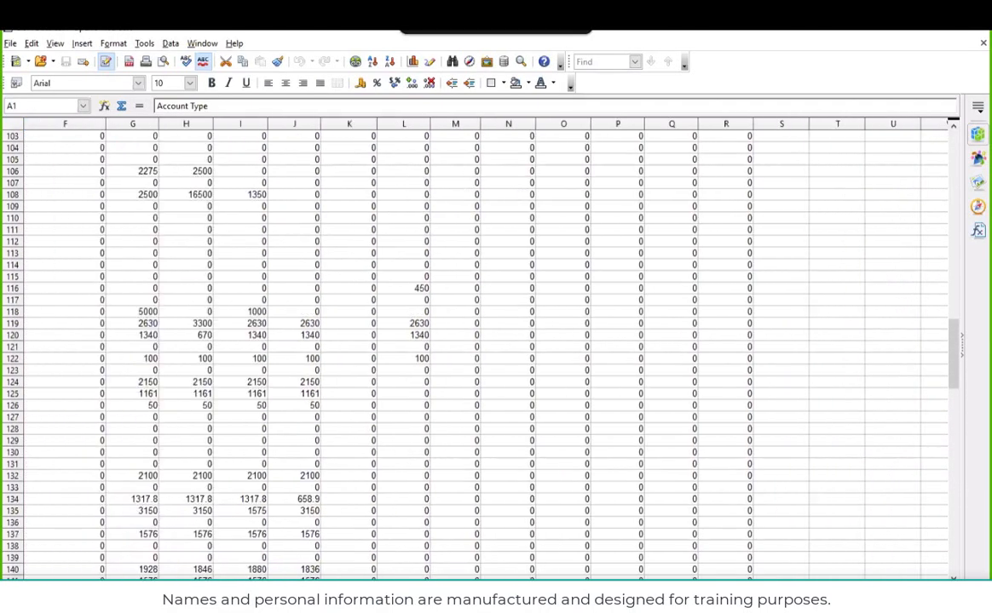
{"action": "scroll", "coordinate": [560, 523], "scroll_direction": "up", "scroll_amount": 6}
{"action": "scroll", "coordinate": [560, 523], "scroll_direction": "up", "scroll_amount": 20}
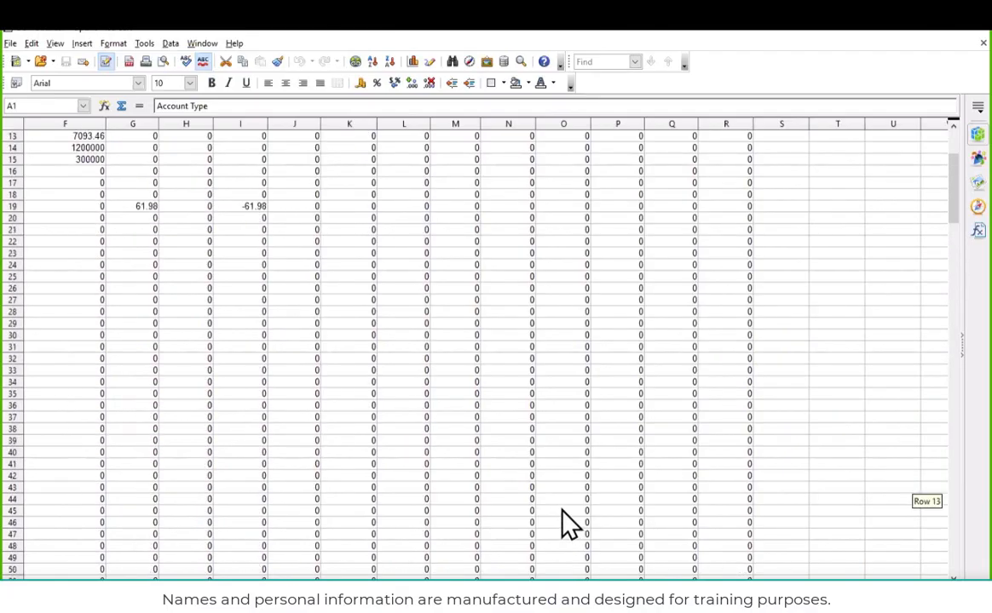
{"action": "scroll", "coordinate": [565, 521], "scroll_direction": "up", "scroll_amount": 4}
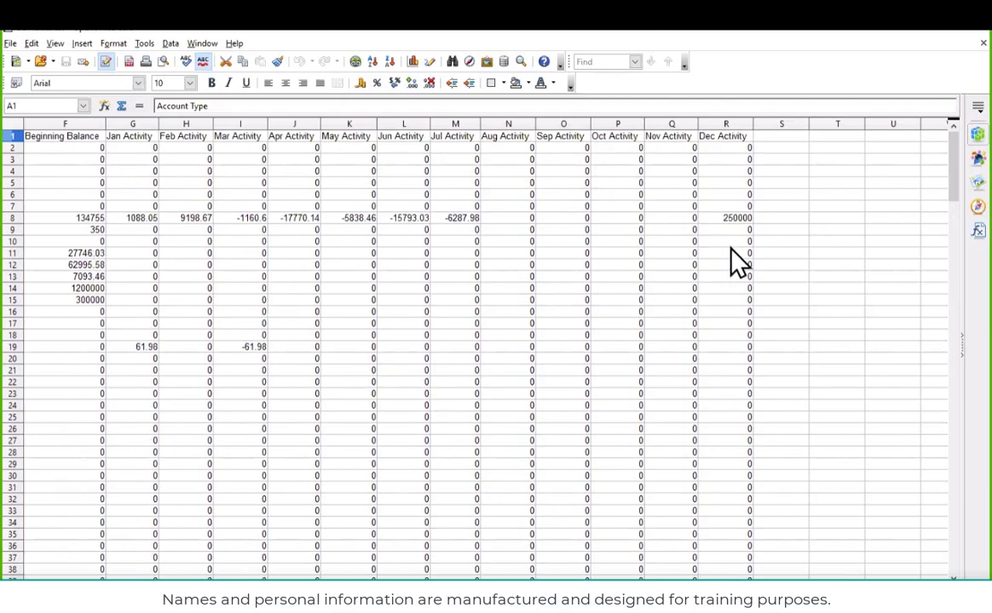
Close the COA spreadsheet and the chart of accounts export windows
{"action": "left_click", "coordinate": [982, 43]}
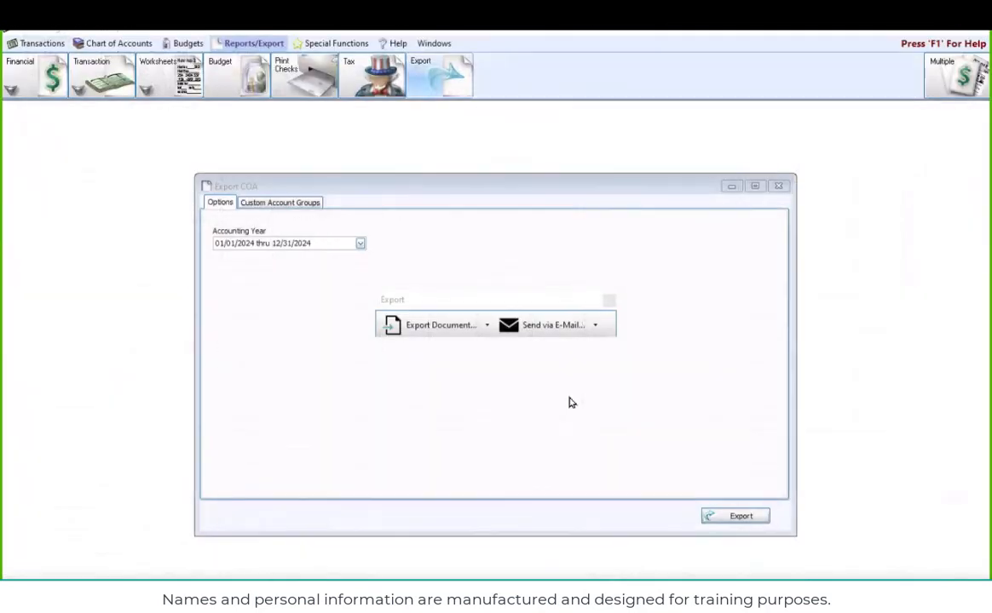
{"action": "left_click", "coordinate": [608, 302]}
{"action": "left_click", "coordinate": [778, 185]}
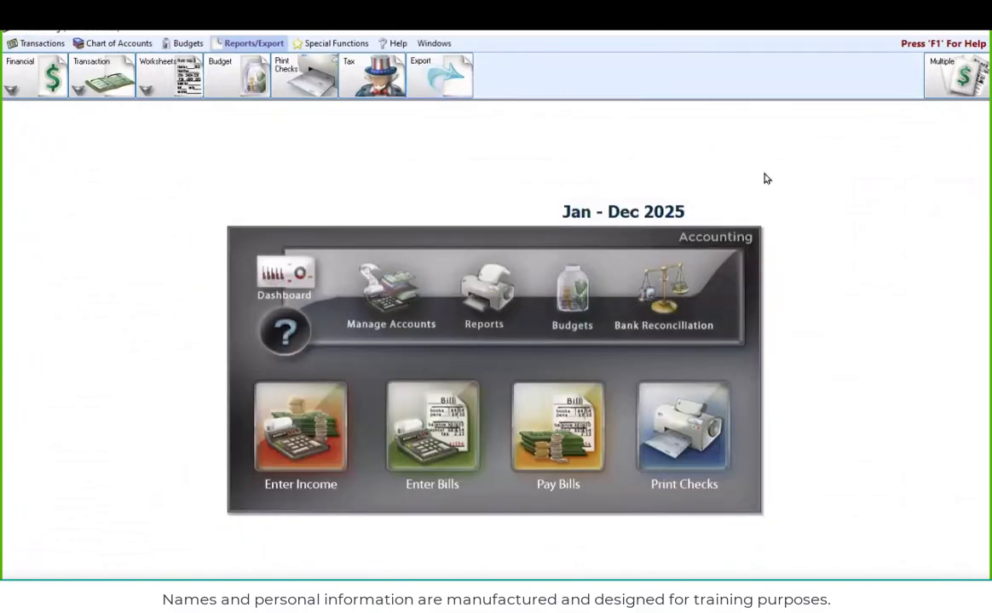
Export all Accounts Payable vendors/payees as an Excel (.xls) file saved in the Documents folder
{"action": "left_click", "coordinate": [413, 78]}
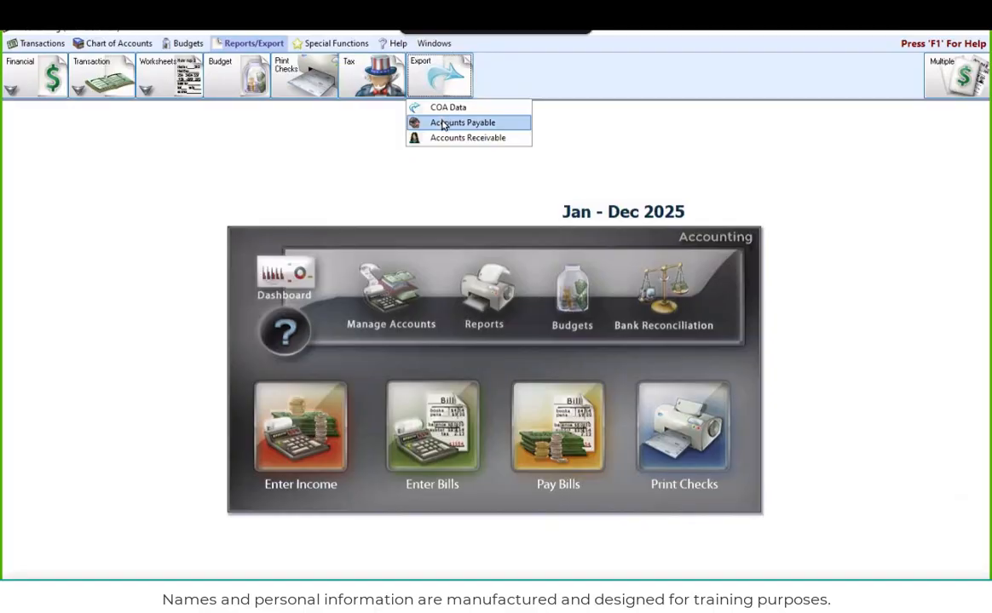
{"action": "left_click", "coordinate": [444, 125]}
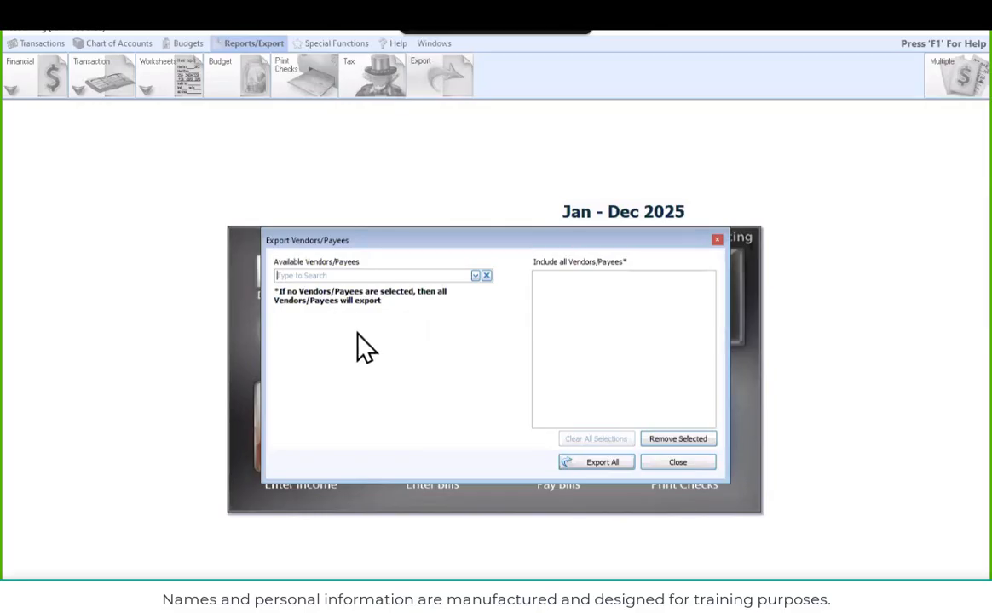
{"action": "left_click", "coordinate": [599, 472]}
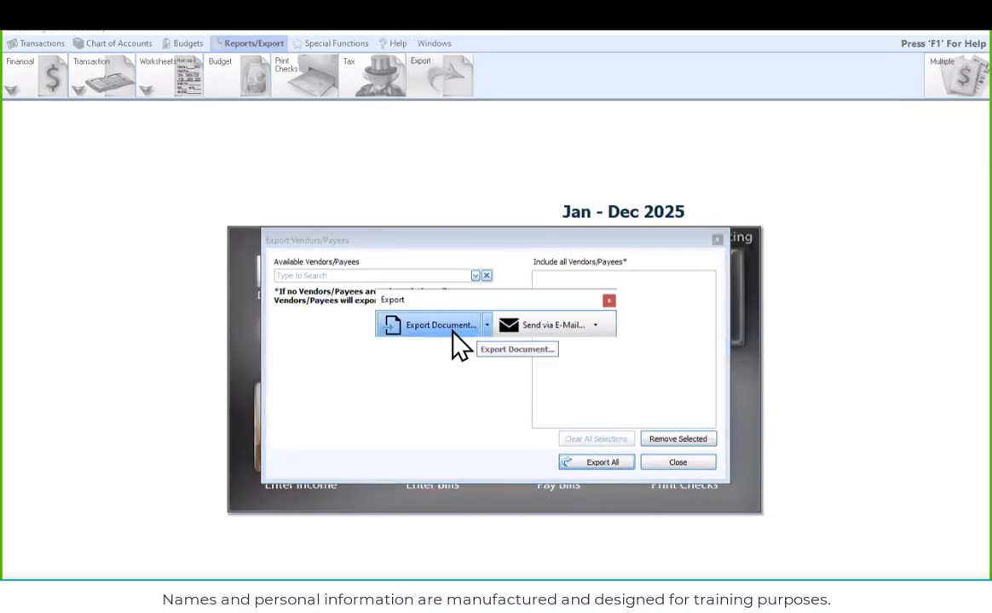
{"action": "left_click", "coordinate": [486, 327]}
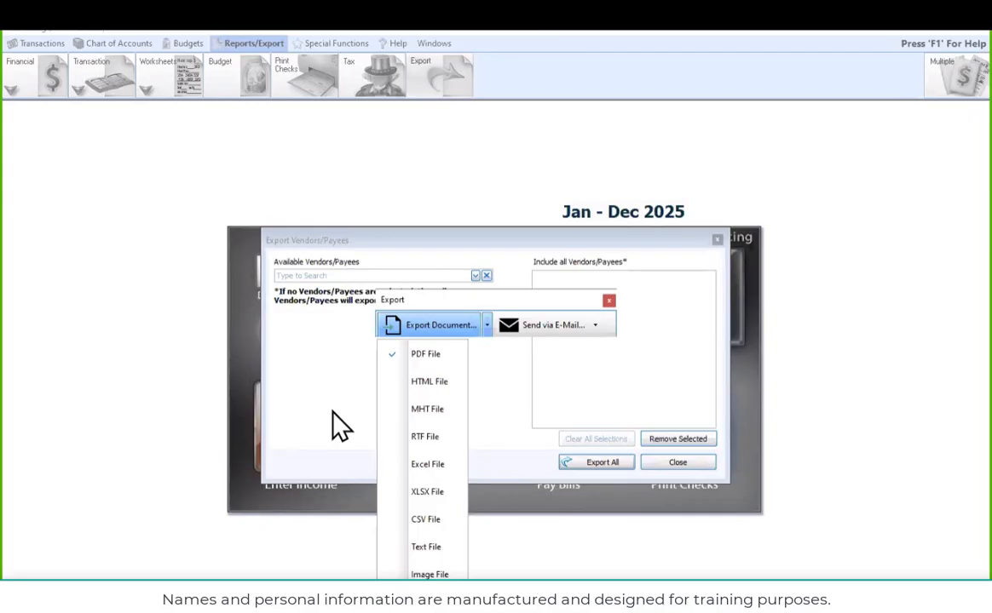
{"action": "left_click", "coordinate": [433, 469]}
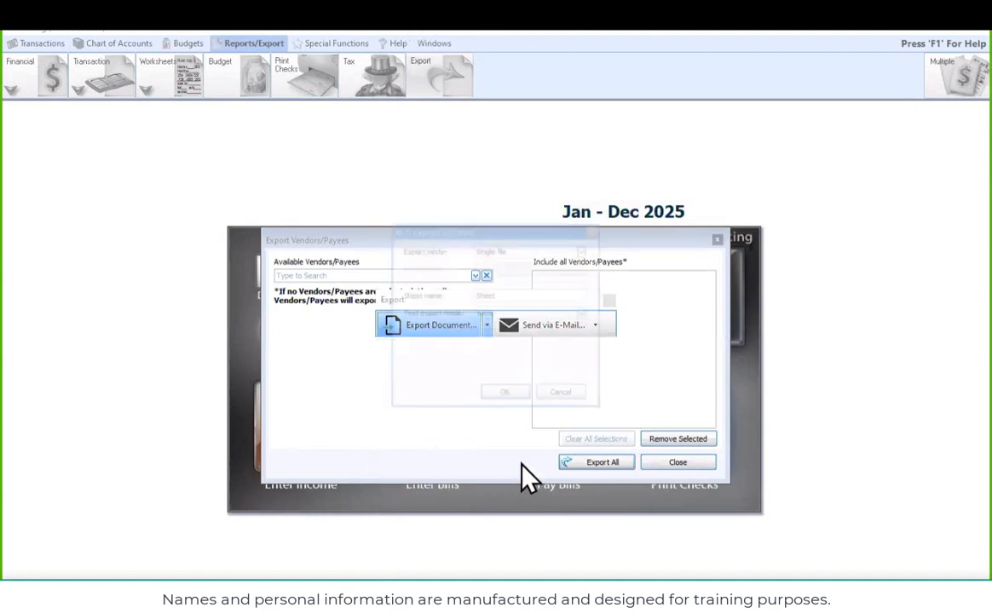
{"action": "left_click", "coordinate": [508, 395]}
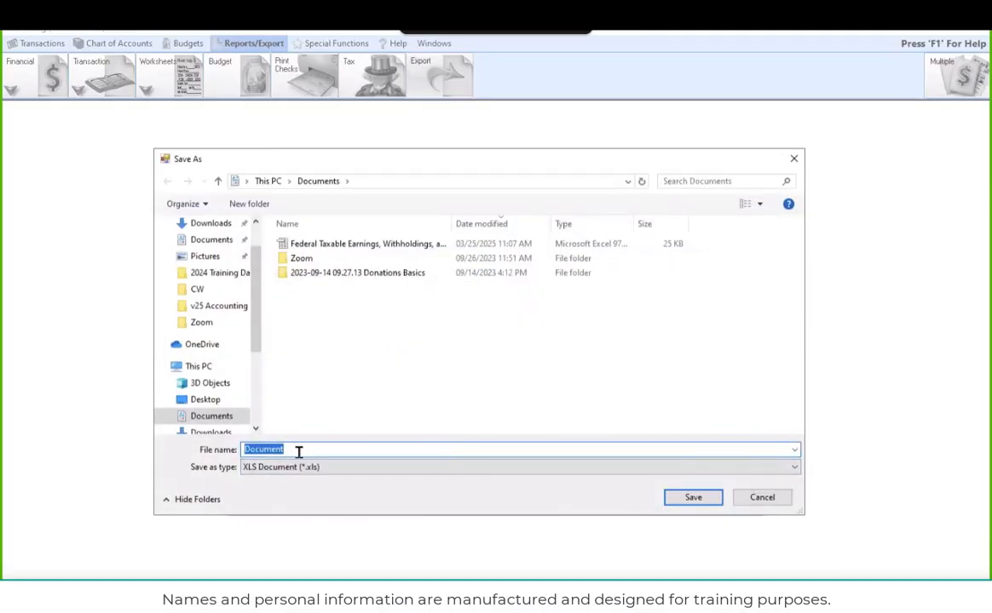
{"action": "left_click", "coordinate": [678, 501]}
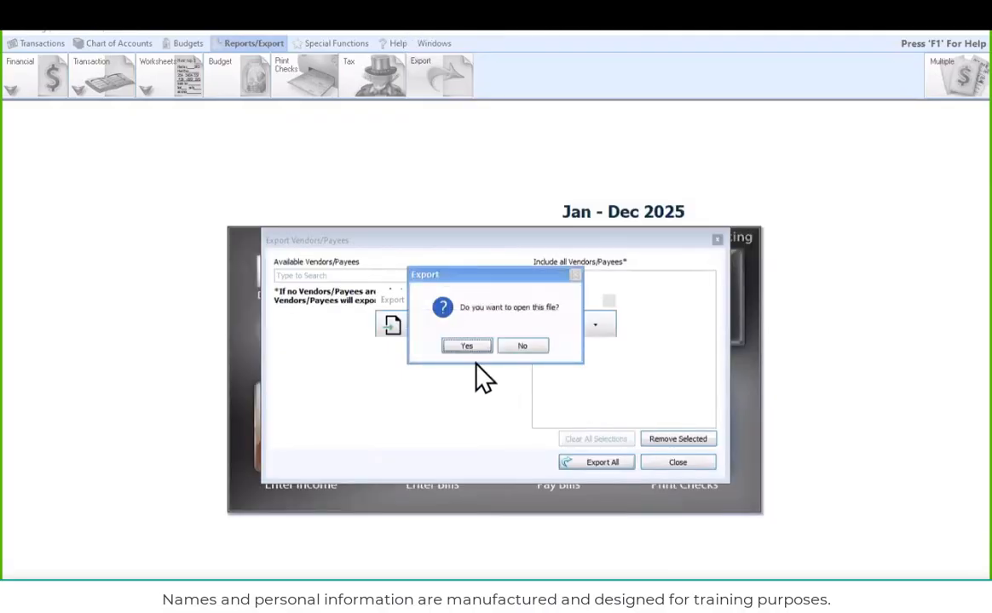
Open the exported vendor spreadsheet to review its contact, tax ID and payment columns, and close it along with the vendor export window
{"action": "key", "text": "Return"}
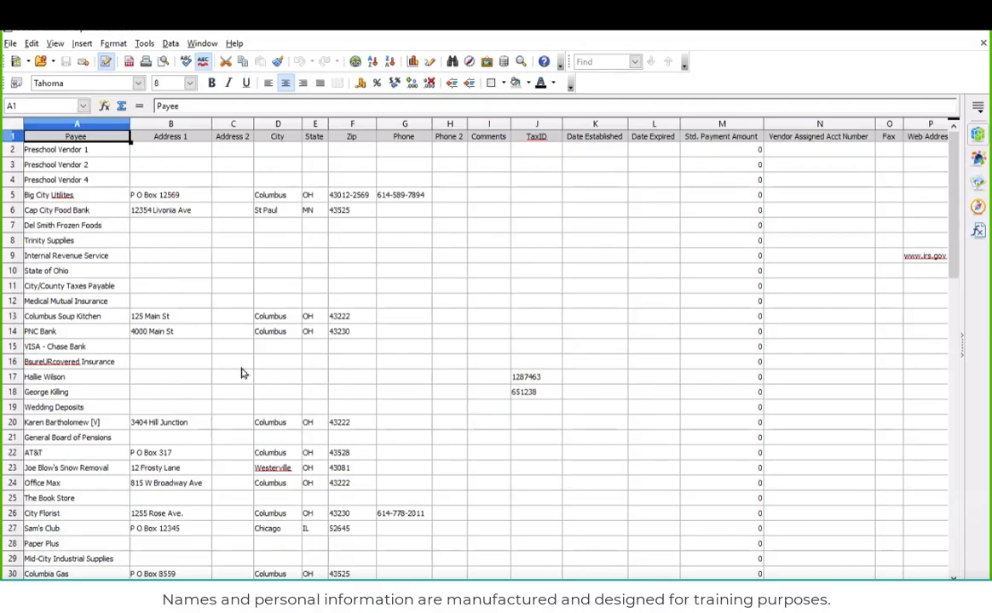
{"action": "mouse_move", "coordinate": [606, 587]}
{"action": "left_mouse_down"}
{"action": "mouse_move", "coordinate": [655, 588]}
{"action": "mouse_move", "coordinate": [615, 588]}
{"action": "left_mouse_up"}
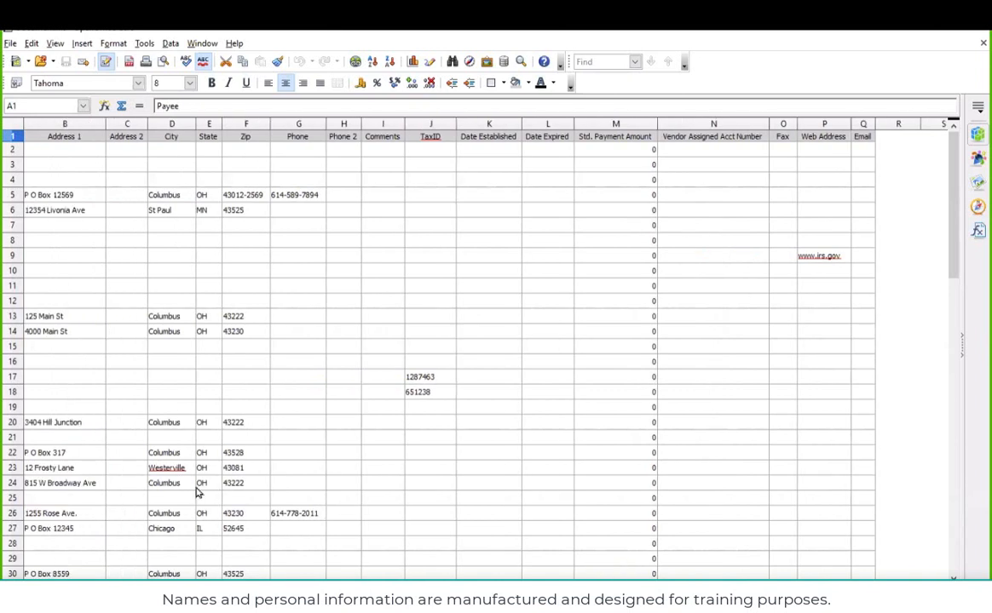
{"action": "left_click", "coordinate": [982, 43]}
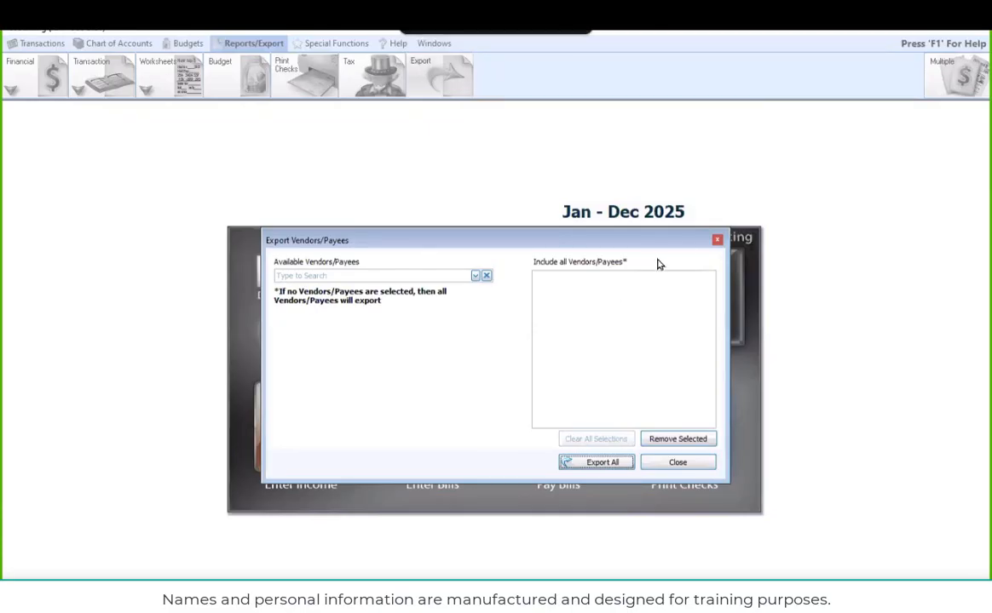
{"action": "left_click", "coordinate": [718, 241]}
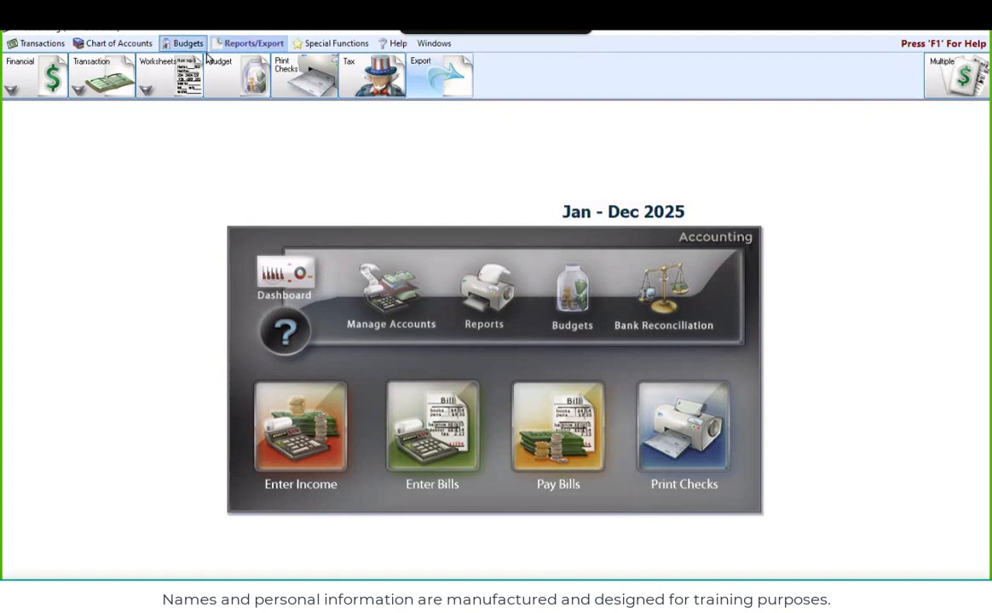
Open the Treasurer's Report setup and set its report period to the month of February 2025
{"action": "left_click", "coordinate": [27, 85]}
{"action": "left_click", "coordinate": [45, 150]}
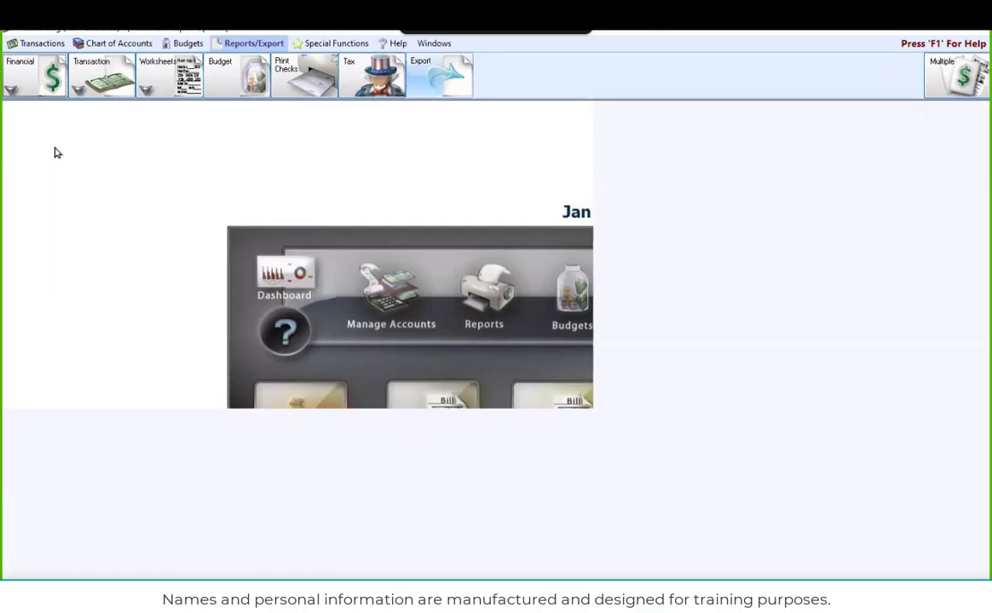
{"action": "left_click", "coordinate": [427, 170]}
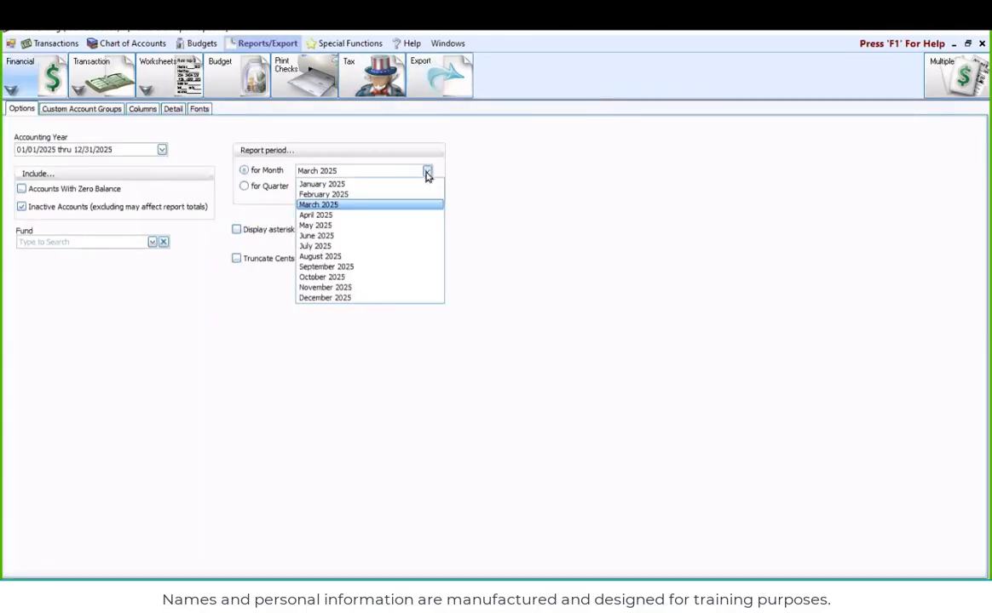
{"action": "left_click", "coordinate": [347, 197]}
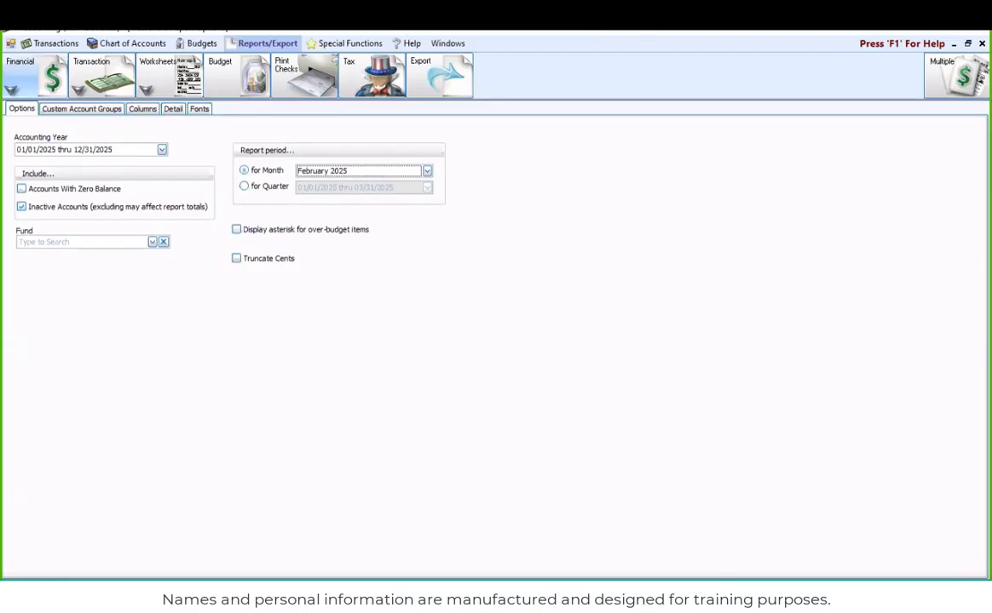
Review the export file formats offered for the Treasurer's Report and close the export choices
{"action": "mouse_move", "coordinate": [815, 579]}
{"action": "left_mouse_down"}
{"action": "mouse_move", "coordinate": [874, 566]}
{"action": "mouse_move", "coordinate": [912, 578]}
{"action": "mouse_move", "coordinate": [818, 584]}
{"action": "left_mouse_up"}
{"action": "left_click_drag", "start_coordinate": [894, 580], "coordinate": [864, 500]}
{"action": "mouse_move", "coordinate": [859, 564]}
{"action": "left_mouse_down"}
{"action": "mouse_move", "coordinate": [895, 578]}
{"action": "mouse_move", "coordinate": [839, 586]}
{"action": "mouse_move", "coordinate": [899, 566]}
{"action": "left_mouse_up"}
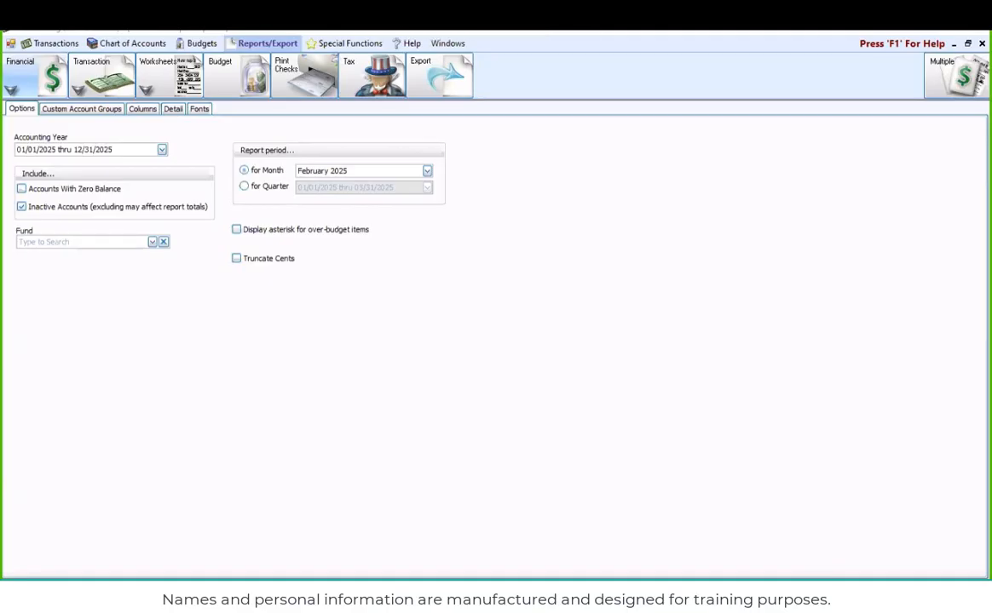
{"action": "left_click", "coordinate": [834, 590]}
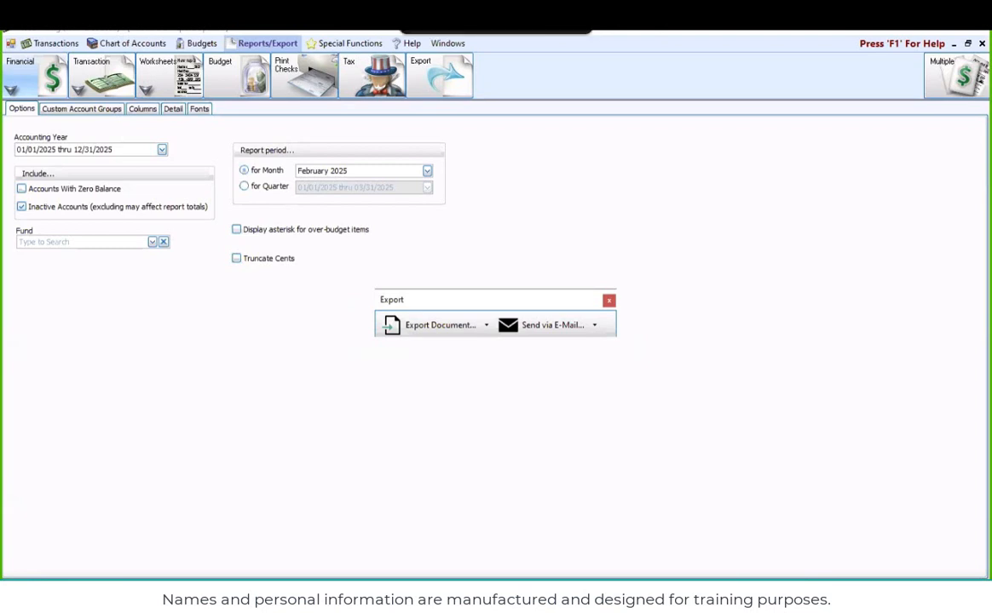
{"action": "left_click", "coordinate": [487, 326]}
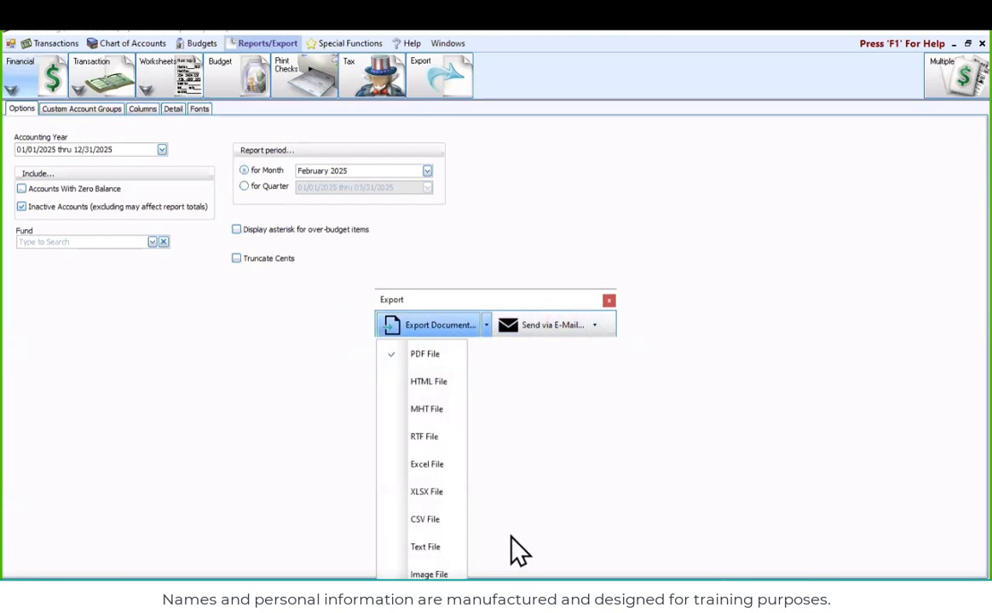
{"action": "left_click", "coordinate": [608, 303]}
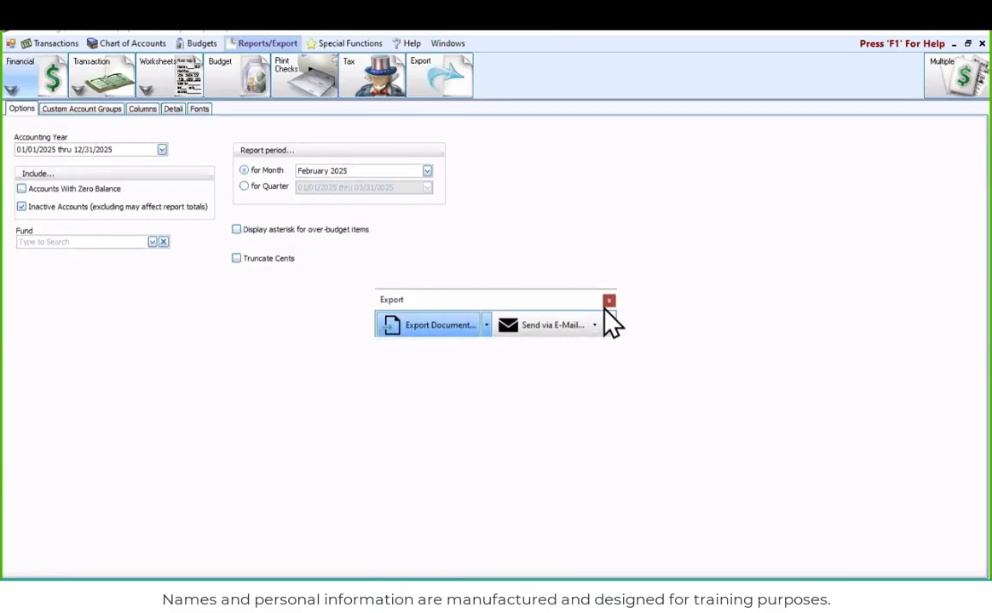
{"action": "left_click", "coordinate": [608, 303]}
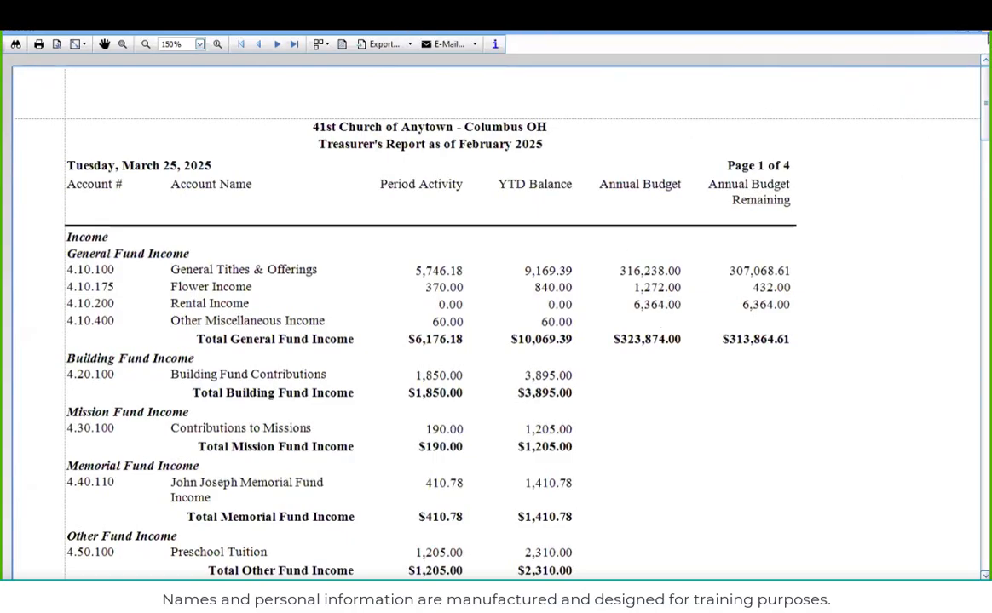
Close the report preview and add the Monthly Budget column to the Treasurer's Report
{"action": "left_click", "coordinate": [898, 34]}
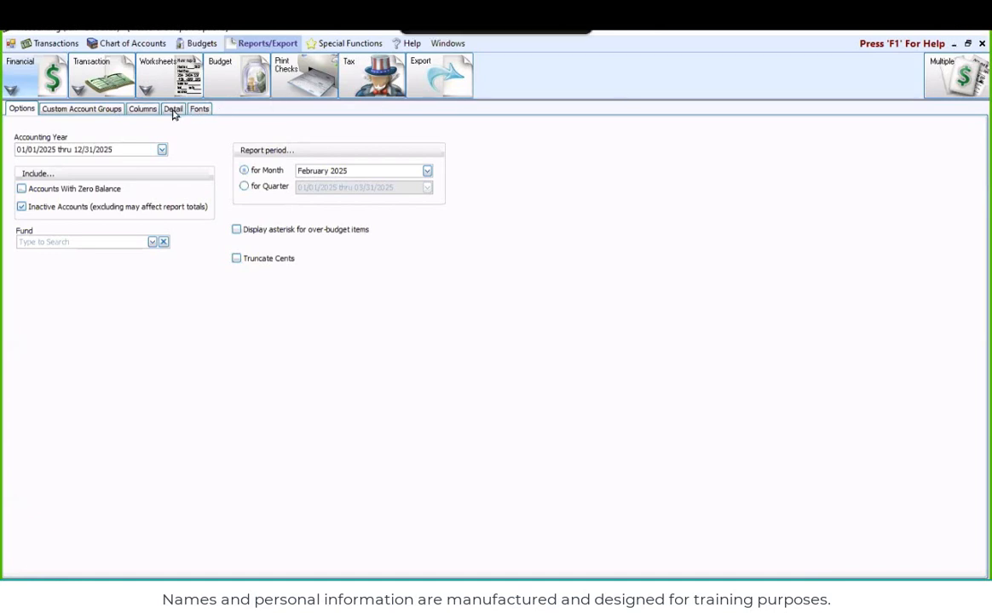
{"action": "left_click", "coordinate": [145, 108]}
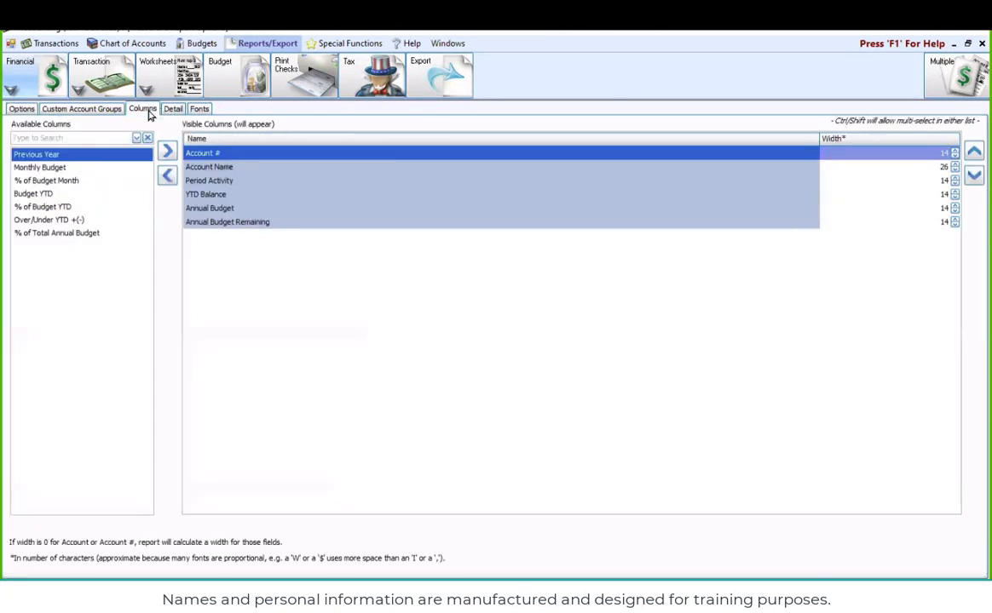
{"action": "double_click", "coordinate": [51, 167]}
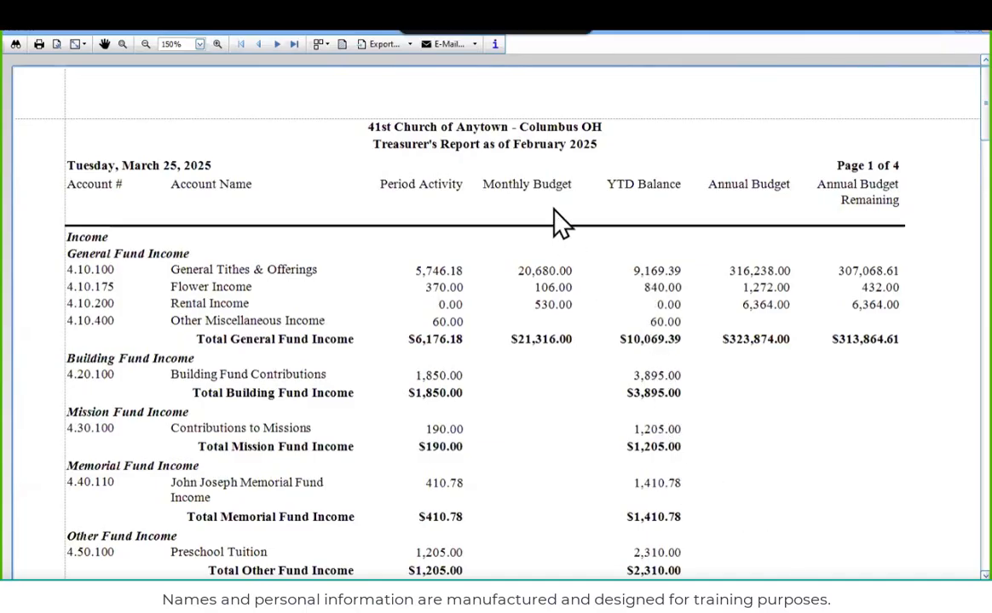
Export the previewed report as a single-file Excel document (.xls) named Treasurer's Report as of February 2025 in Documents, and open it
{"action": "left_click", "coordinate": [392, 47]}
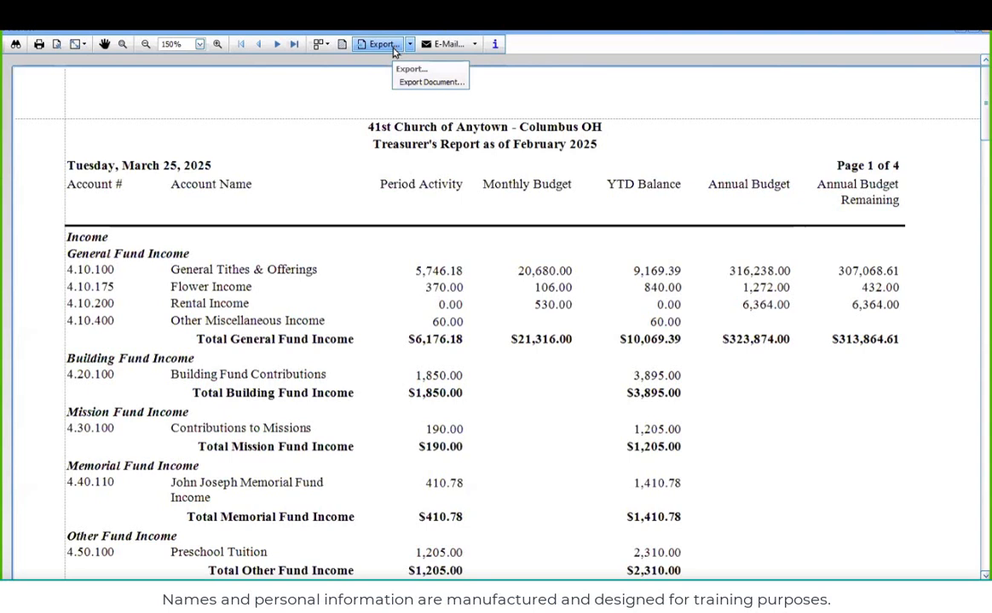
{"action": "left_click", "coordinate": [452, 44]}
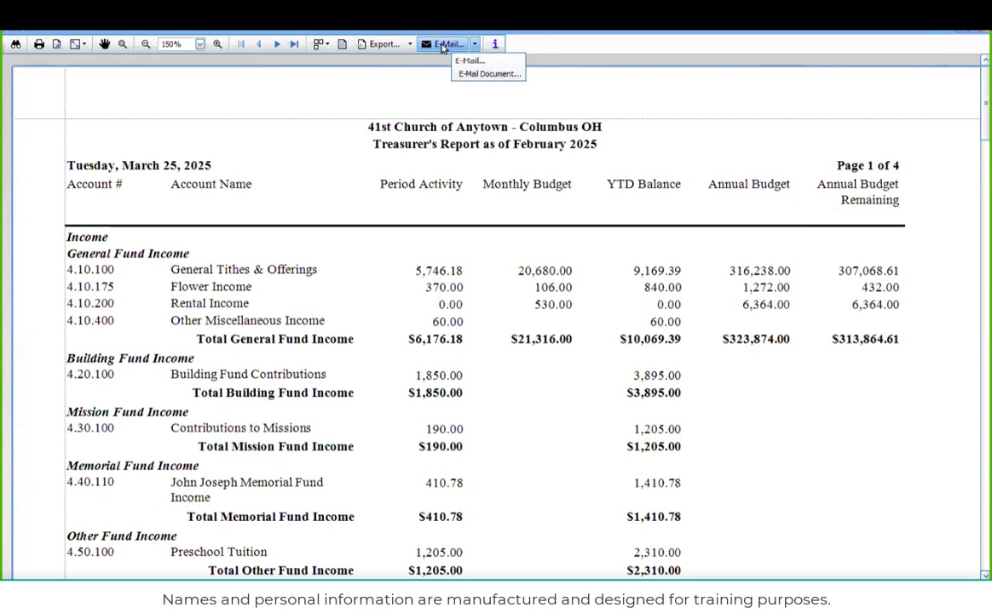
{"action": "left_click", "coordinate": [410, 46]}
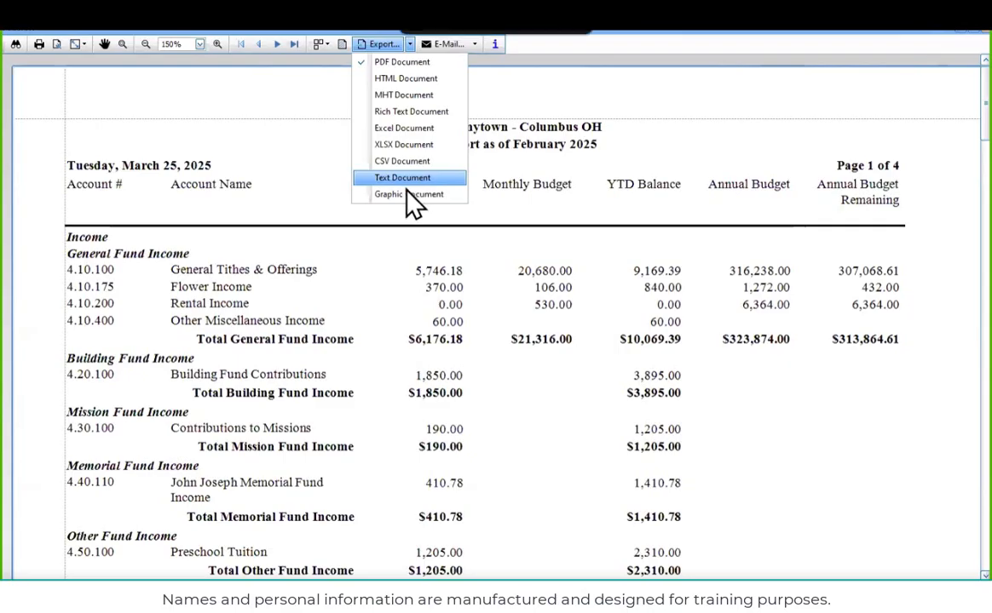
{"action": "left_click", "coordinate": [397, 133]}
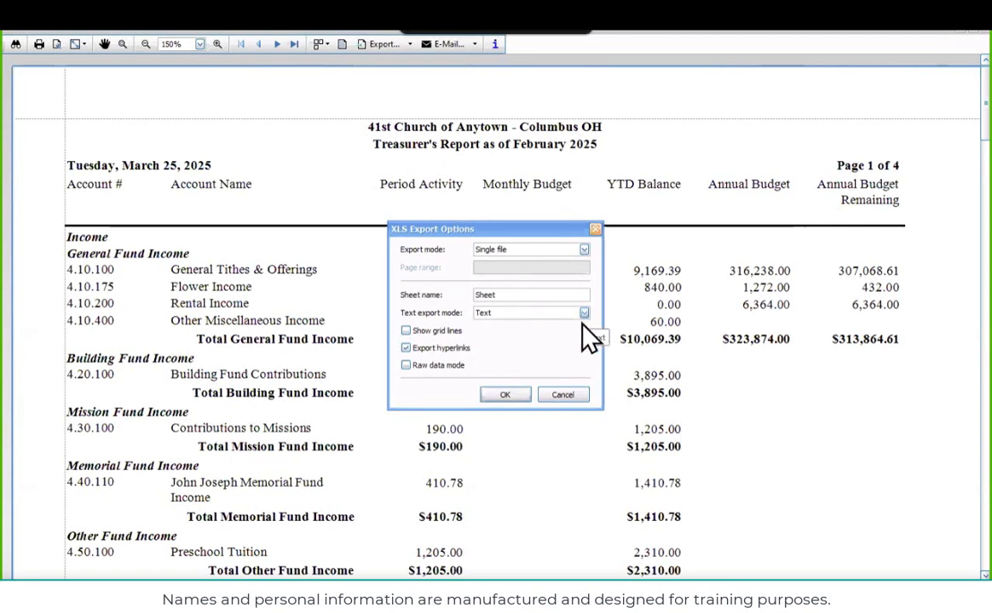
{"action": "left_click", "coordinate": [509, 395]}
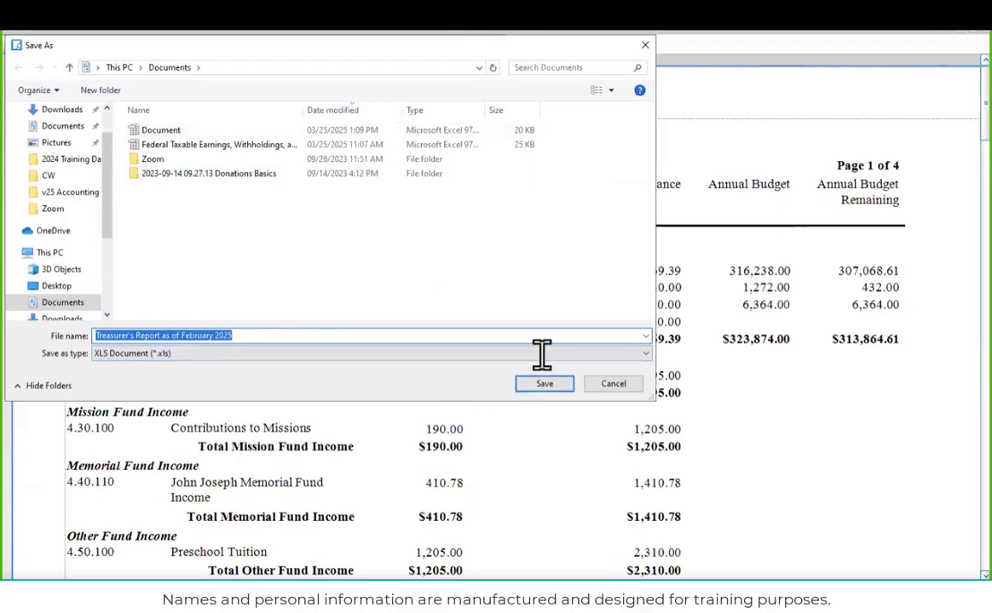
{"action": "left_click", "coordinate": [548, 387]}
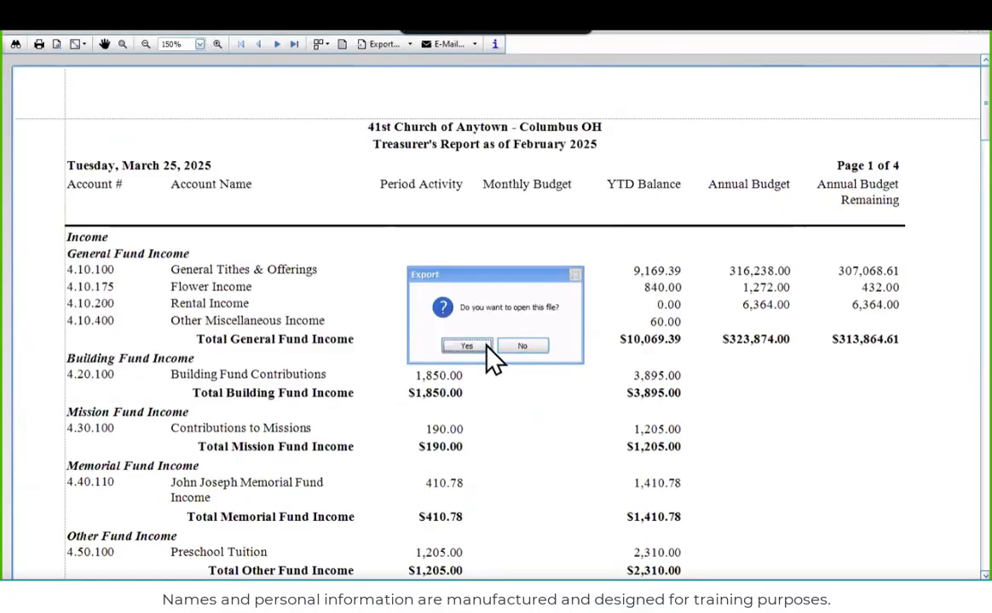
{"action": "left_click", "coordinate": [469, 347]}
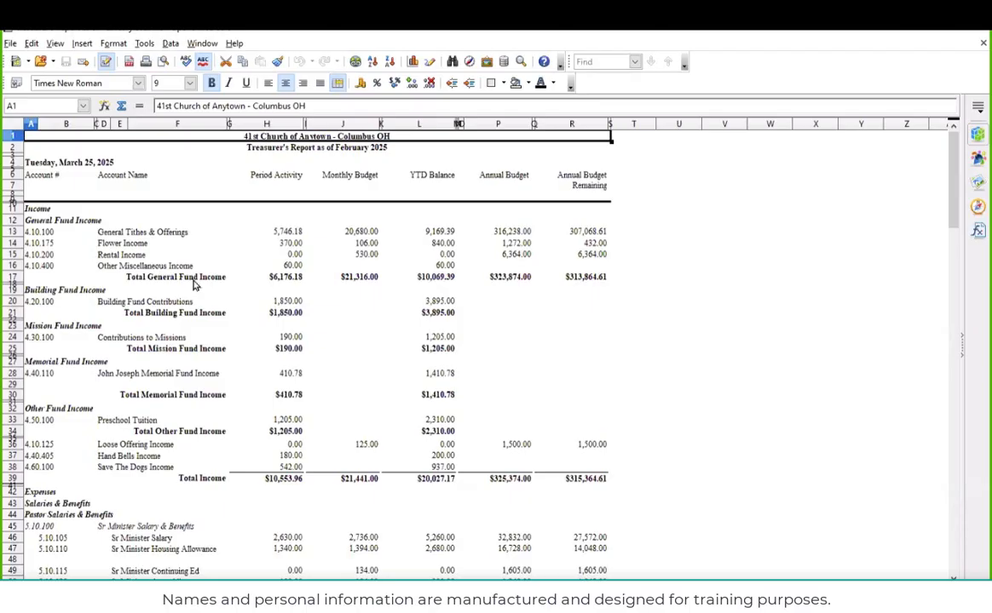
Inspect the income accounts in the exported Treasurer's Report spreadsheet and close it to return to the report preview
{"action": "left_click", "coordinate": [218, 267]}
{"action": "key", "text": "Up"}
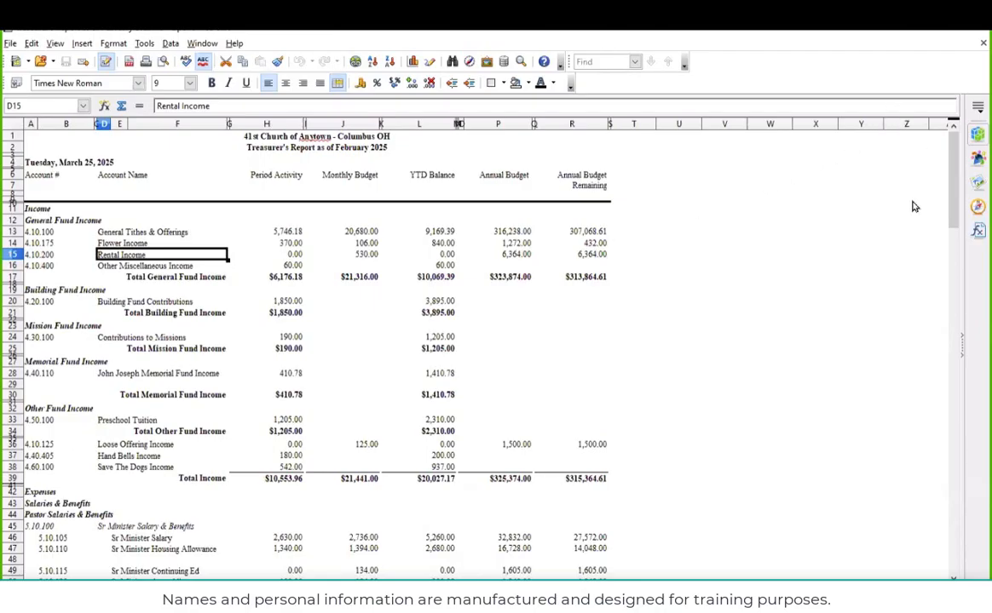
{"action": "left_click", "coordinate": [982, 42]}
{"action": "left_click", "coordinate": [977, 39]}
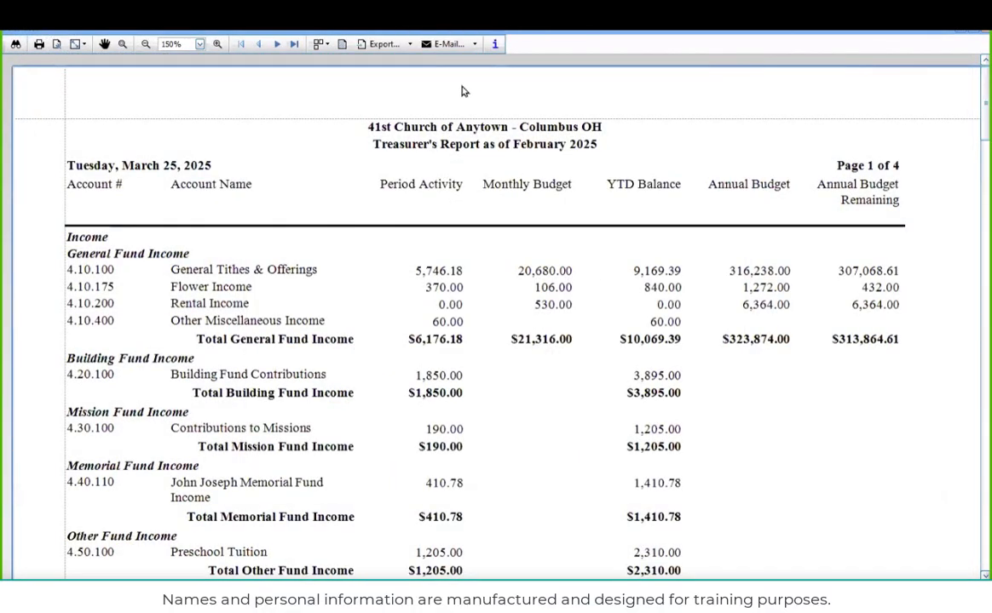
{"action": "left_click", "coordinate": [408, 45]}
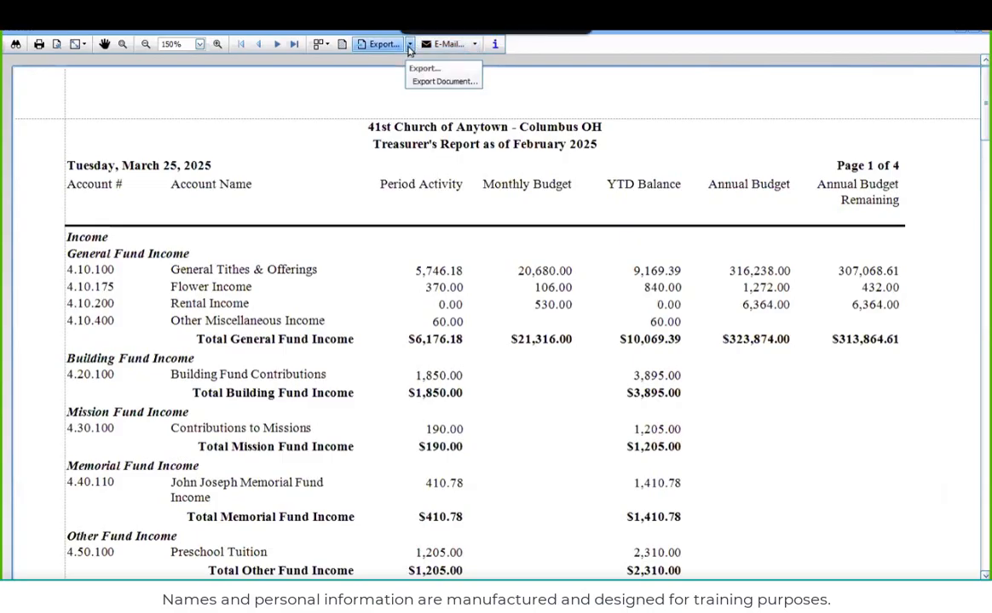
{"action": "left_click", "coordinate": [439, 81]}
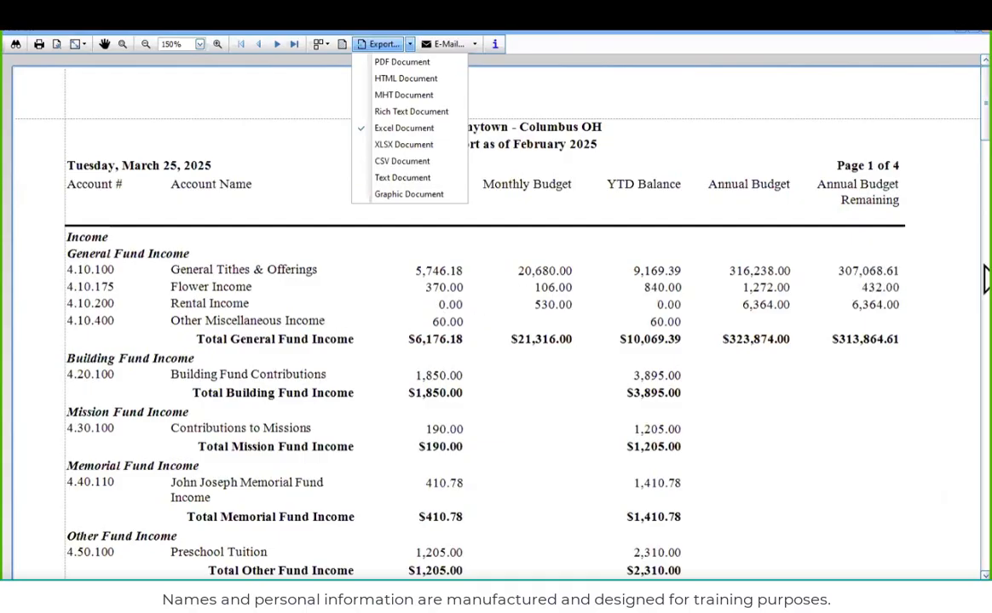
{"action": "key", "text": "Escape"}
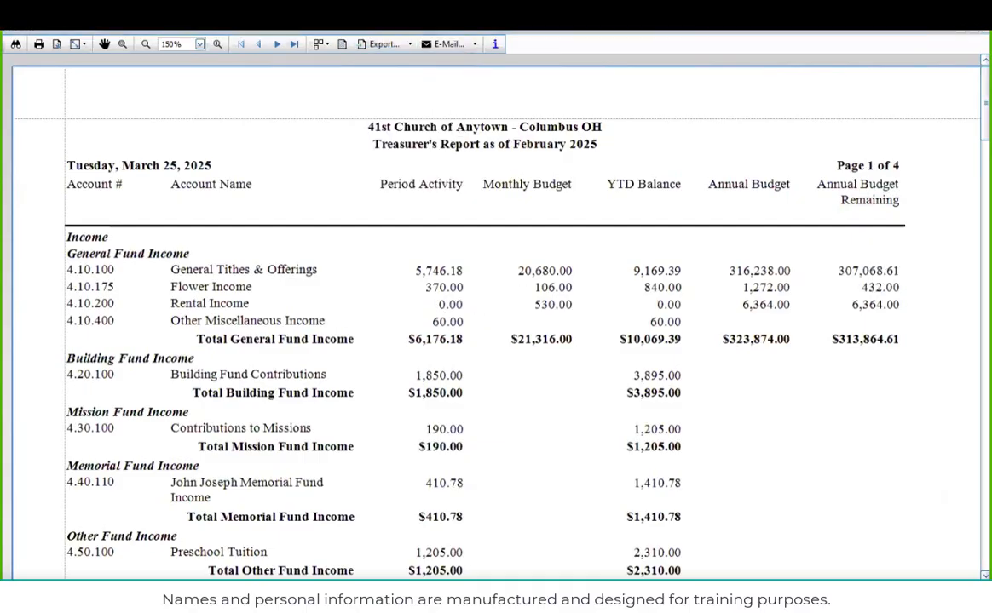
{"action": "mouse_move", "coordinate": [392, 260]}
{"action": "left_mouse_down"}
{"action": "mouse_move", "coordinate": [413, 254]}
{"action": "mouse_move", "coordinate": [487, 269]}
{"action": "mouse_move", "coordinate": [430, 282]}
{"action": "mouse_move", "coordinate": [389, 274]}
{"action": "mouse_move", "coordinate": [394, 259]}
{"action": "mouse_move", "coordinate": [414, 254]}
{"action": "left_mouse_up"}
Export the report as a TAB-separated text document named Treasurer's Report as of February 2025 in Documents, and open it
{"action": "left_click", "coordinate": [382, 44]}
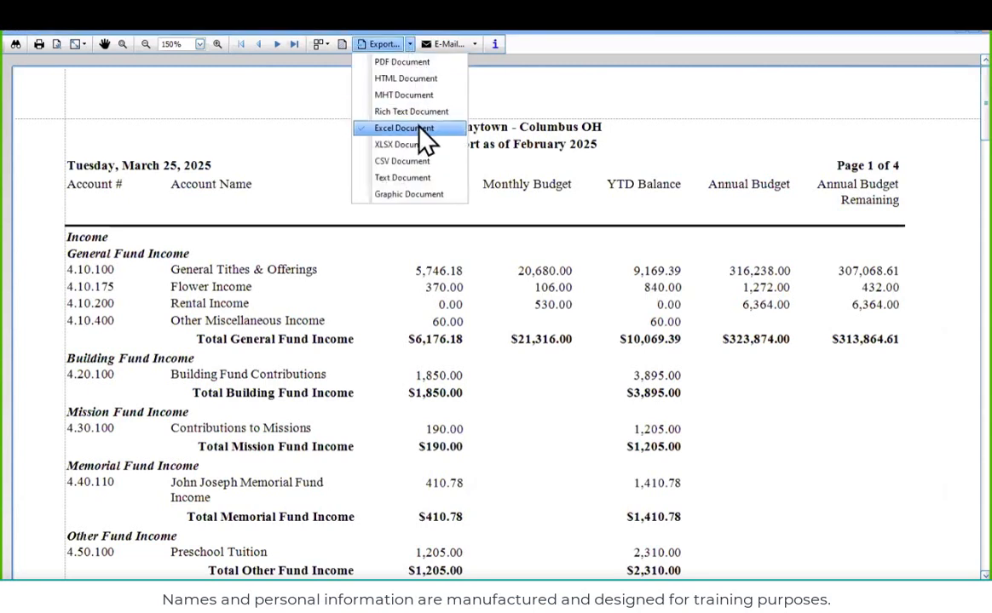
{"action": "left_click", "coordinate": [408, 183]}
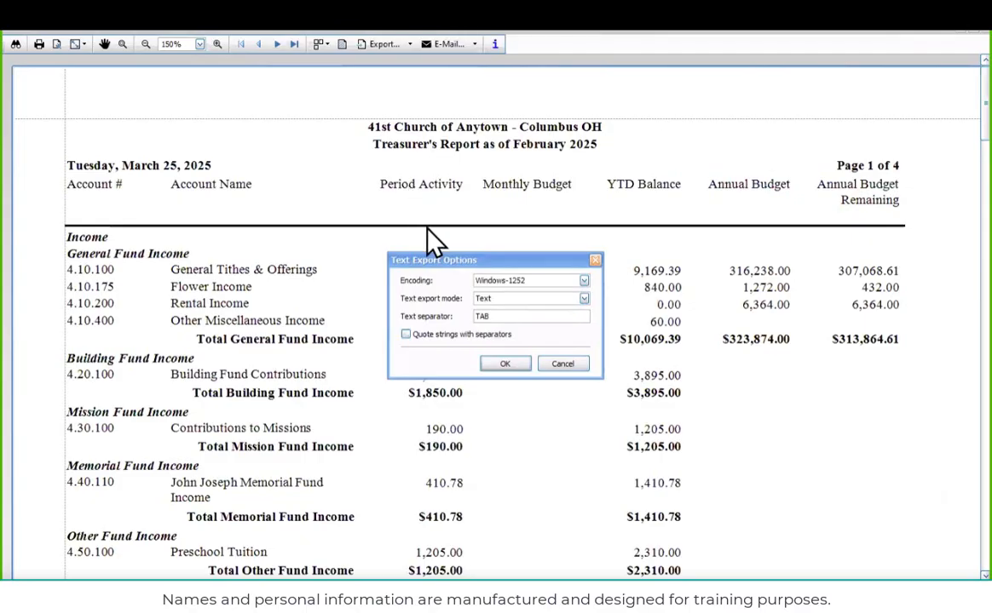
{"action": "left_click", "coordinate": [505, 366]}
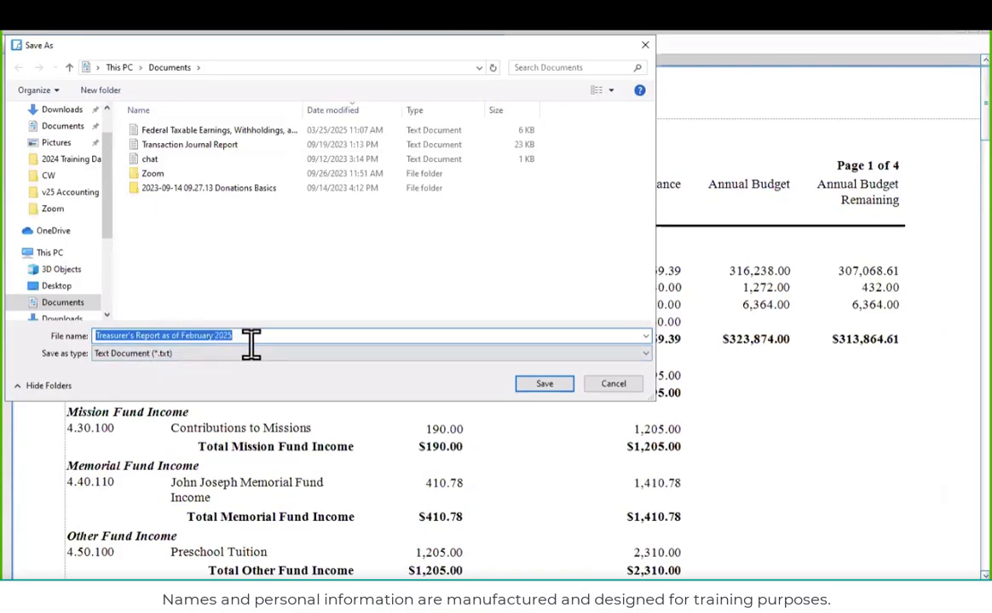
{"action": "left_click", "coordinate": [526, 388]}
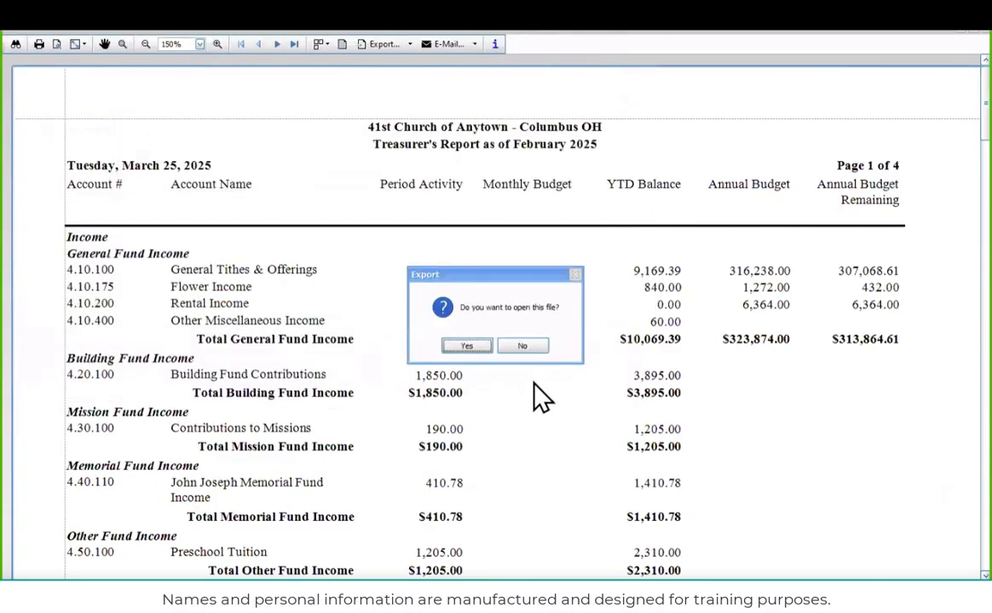
{"action": "left_click", "coordinate": [469, 348]}
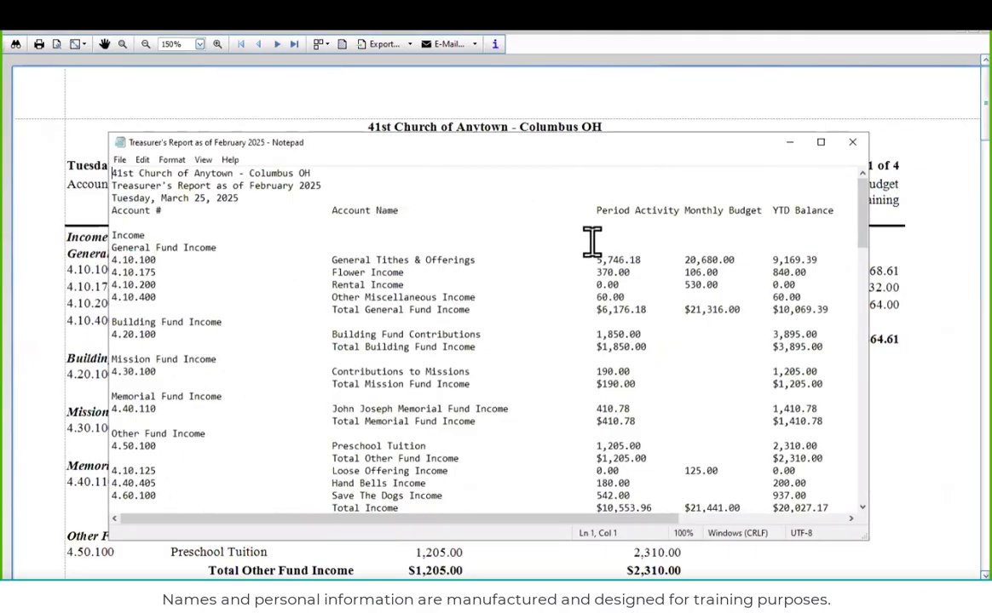
Close the exported text file and all report windows, returning to the desktop
{"action": "left_click", "coordinate": [854, 145]}
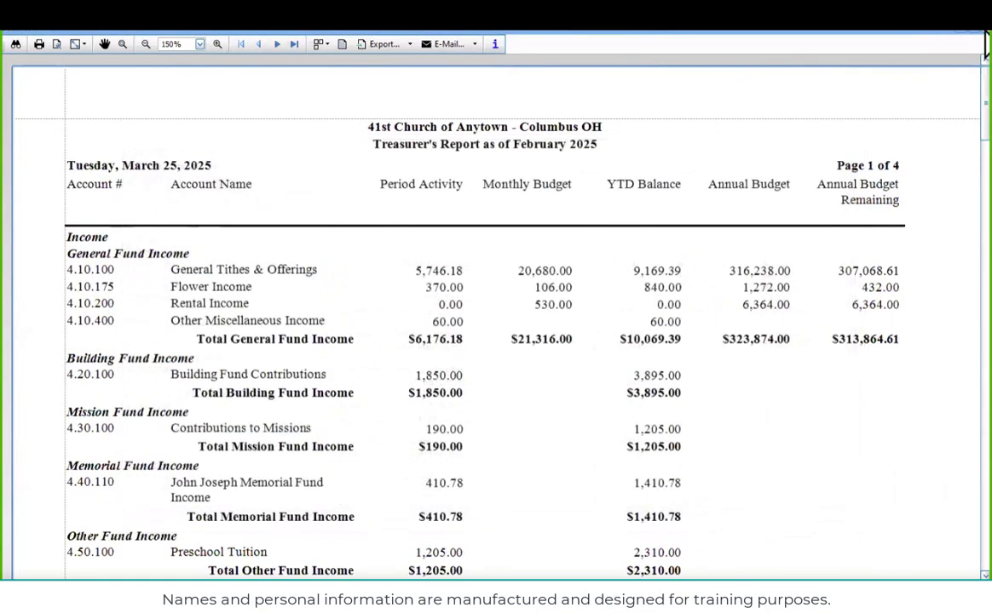
{"action": "left_click", "coordinate": [975, 40]}
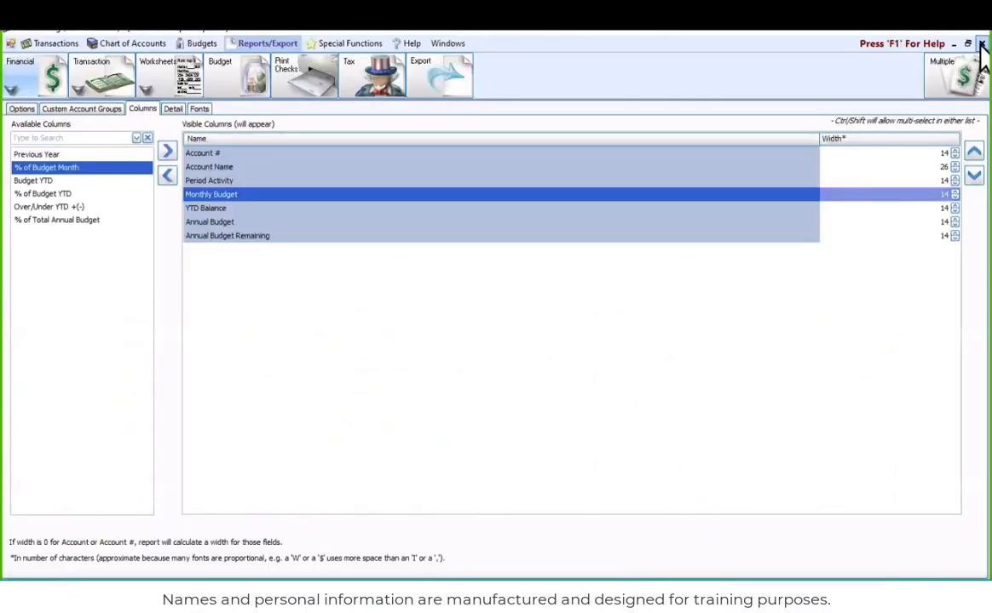
{"action": "left_click", "coordinate": [981, 43]}
{"action": "left_click", "coordinate": [911, 37]}
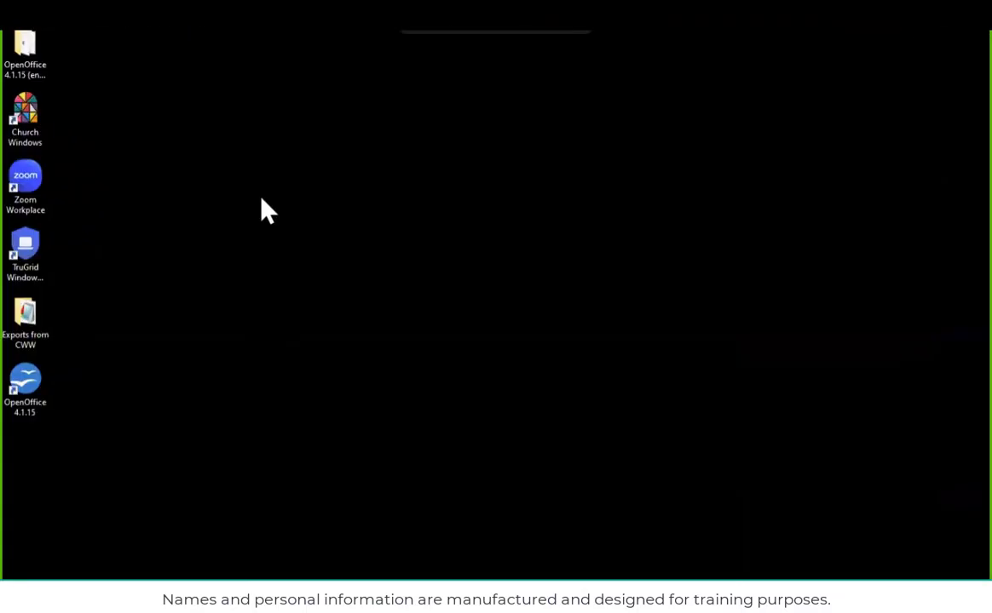
Open the text document Treasurer's Report as of February 2025 from Documents in OpenOffice to review its layout, and close it
{"action": "double_click", "coordinate": [31, 396]}
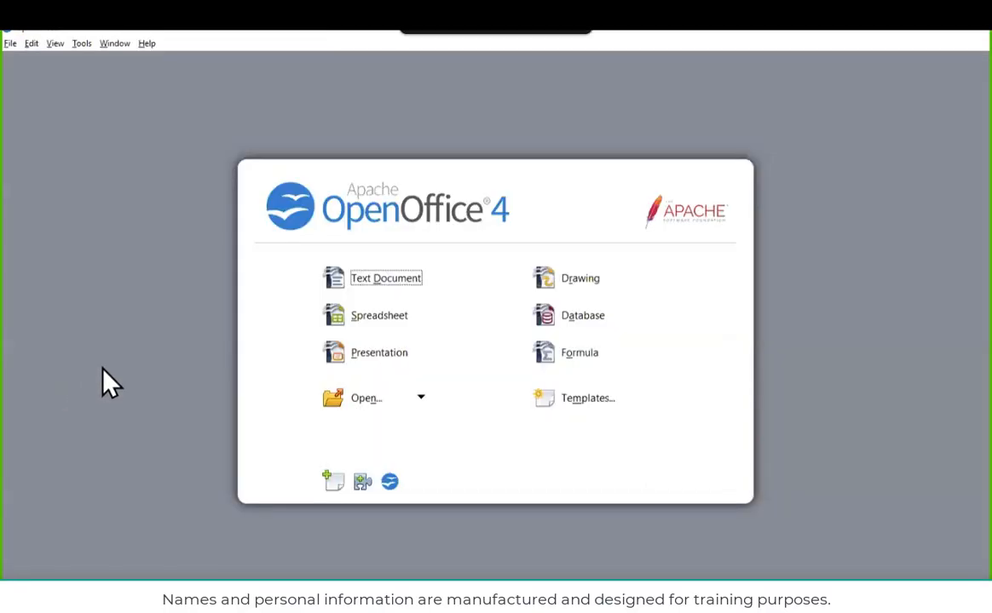
{"action": "left_click", "coordinate": [364, 408]}
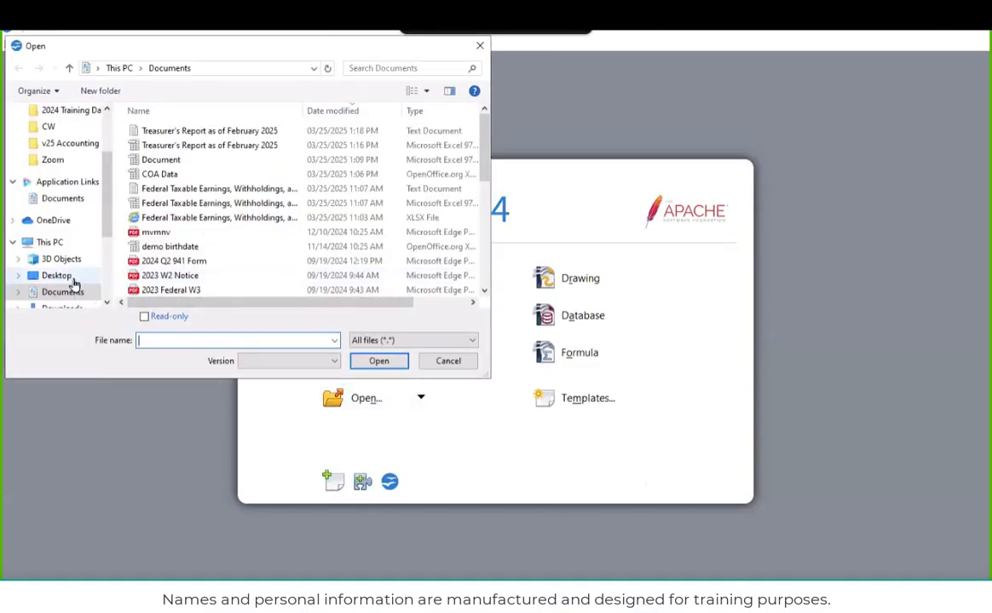
{"action": "left_click", "coordinate": [67, 292]}
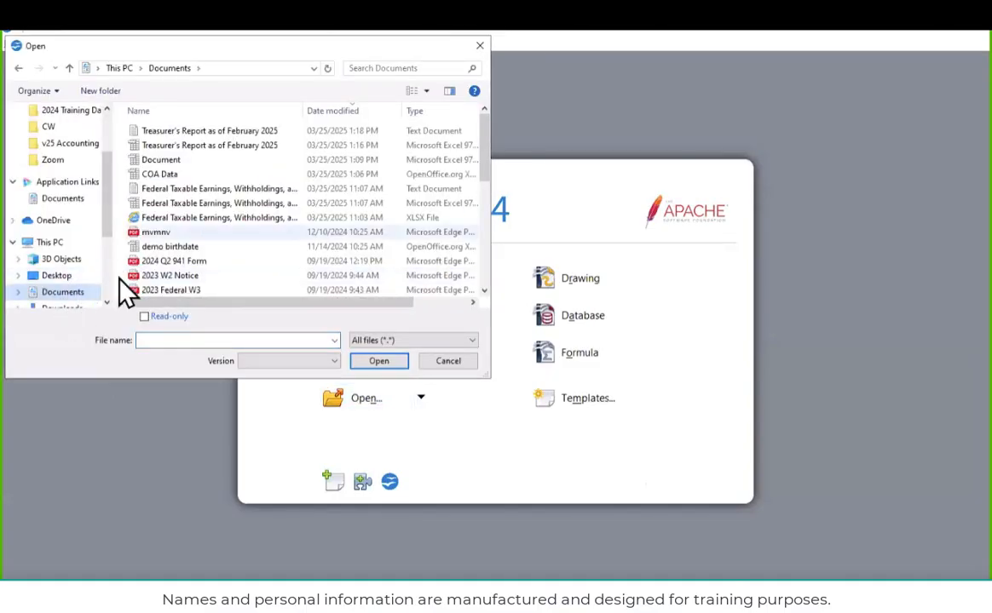
{"action": "left_click", "coordinate": [237, 132]}
{"action": "left_click", "coordinate": [378, 361]}
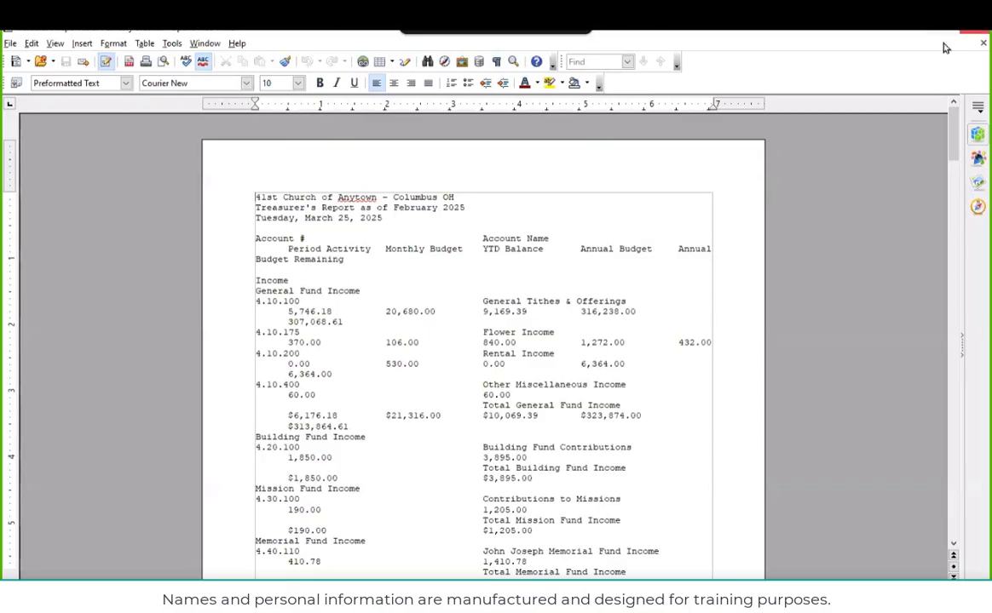
{"action": "left_click", "coordinate": [969, 34]}
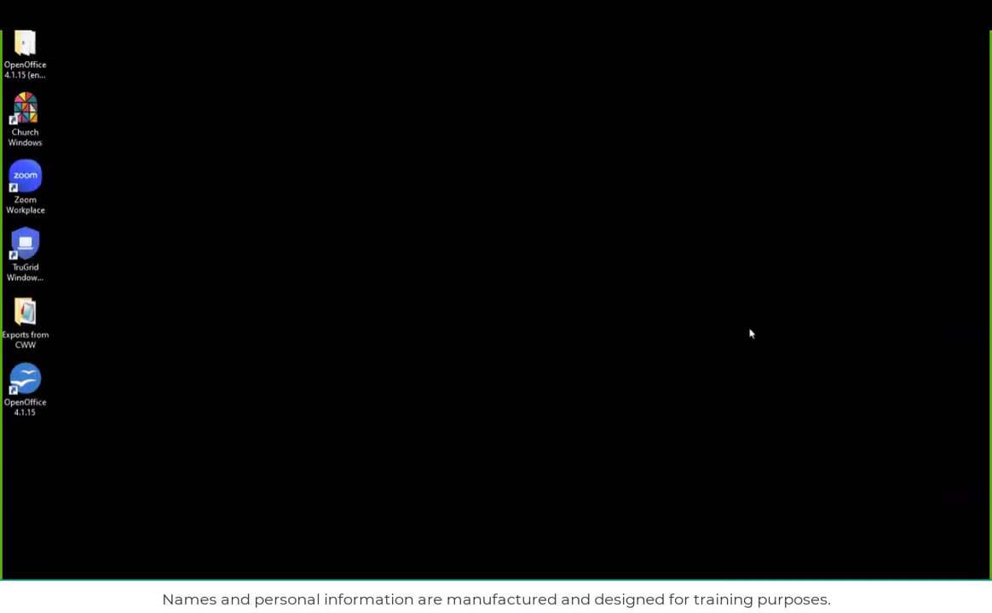
Switch back to Church Windows, close the Accounting module and open the Payroll module
{"action": "mouse_move", "coordinate": [486, 578]}
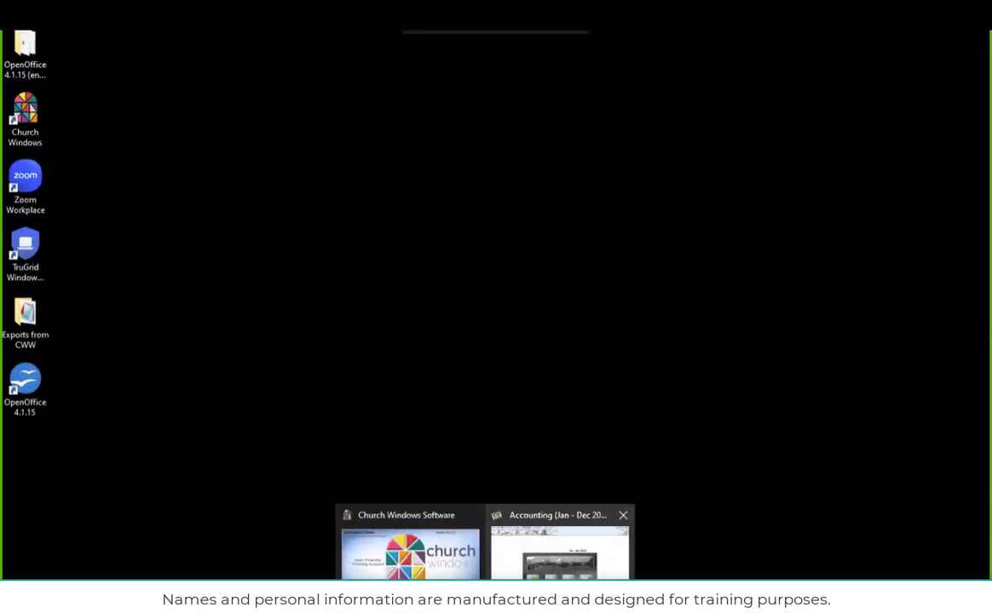
{"action": "left_click", "coordinate": [559, 549]}
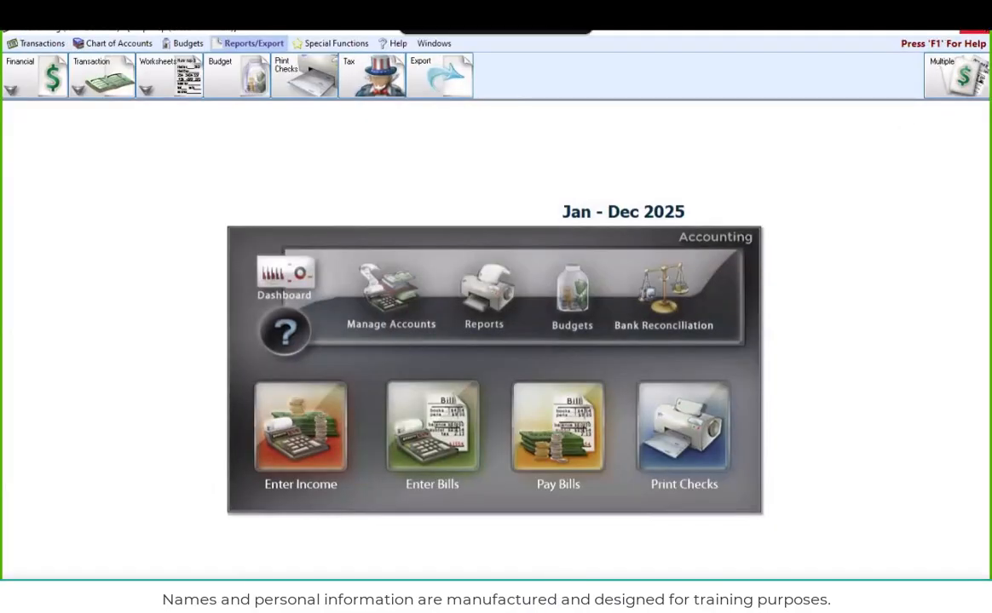
{"action": "left_click", "coordinate": [978, 36]}
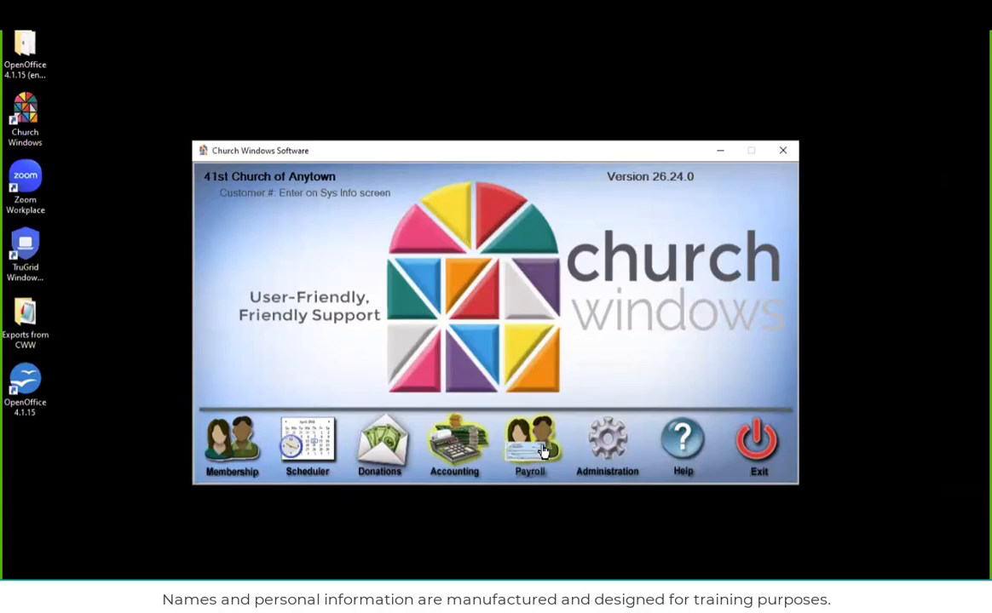
{"action": "left_click", "coordinate": [545, 467]}
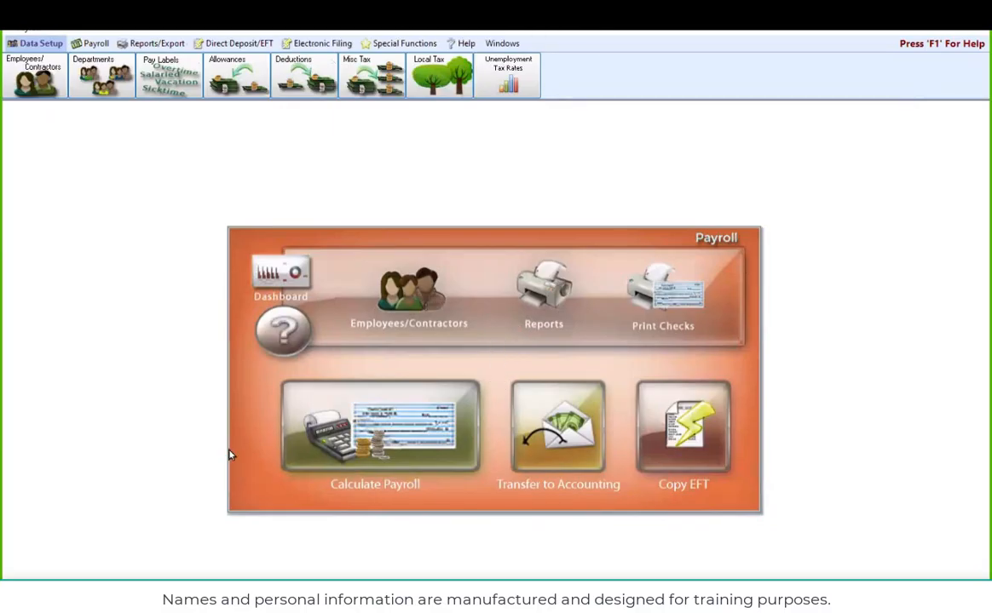
Open the options for the payroll history report Federal Taxable Earnings, Withholdings, and Net Pay Detail
{"action": "left_click", "coordinate": [146, 44]}
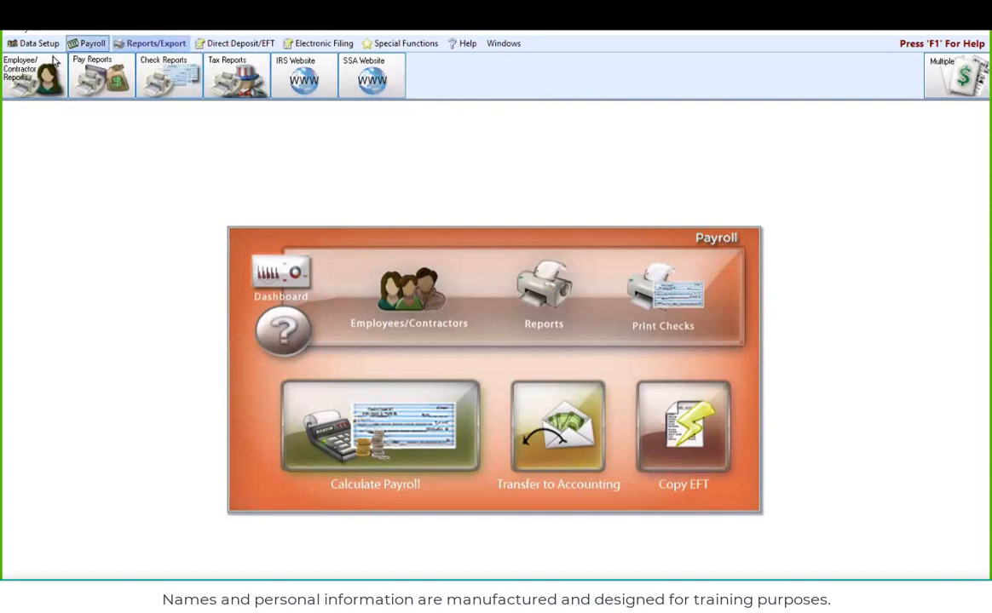
{"action": "left_click", "coordinate": [96, 78]}
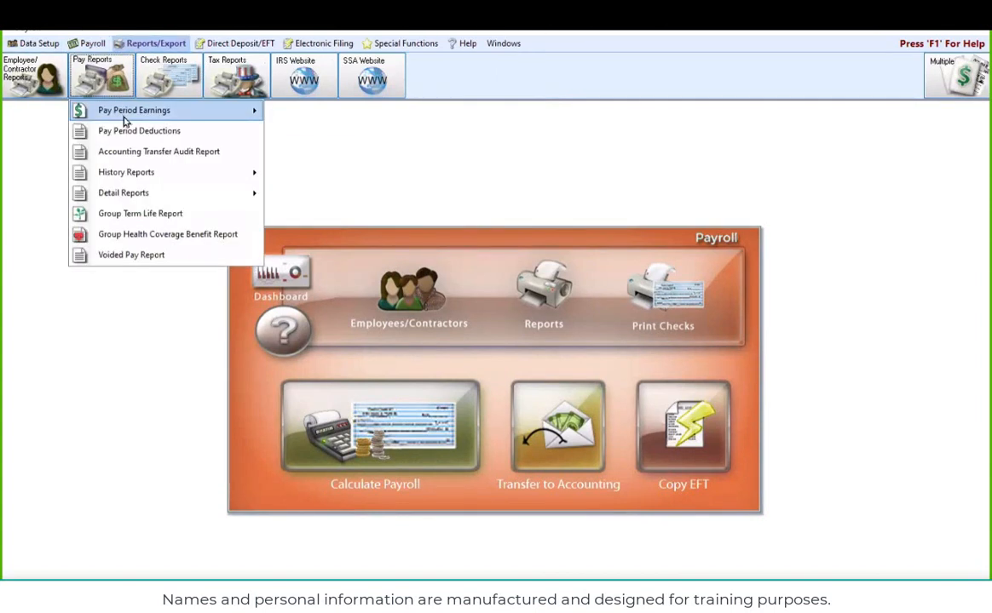
{"action": "mouse_move", "coordinate": [129, 117]}
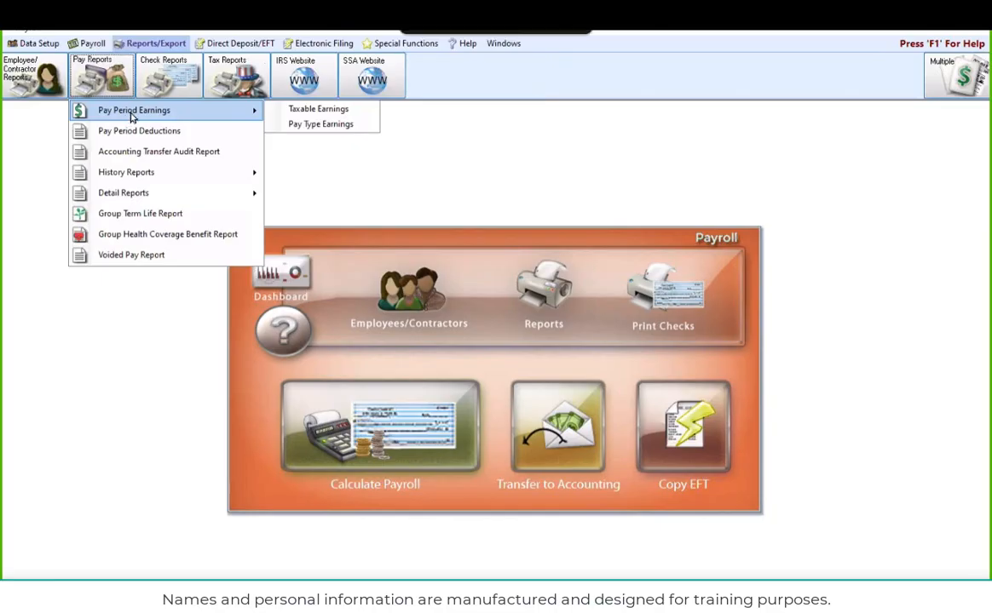
{"action": "mouse_move", "coordinate": [132, 181]}
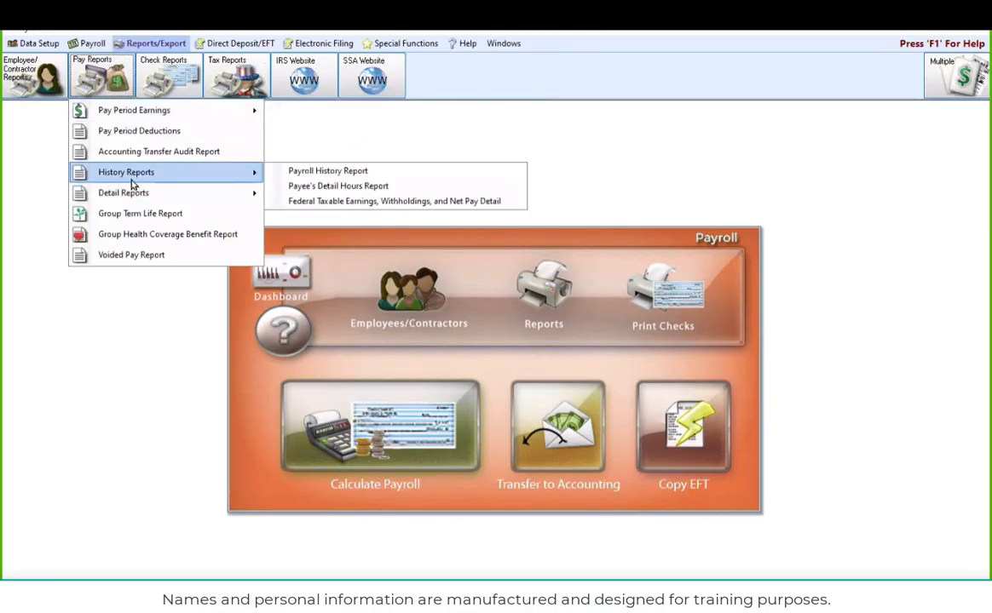
{"action": "left_click", "coordinate": [314, 204]}
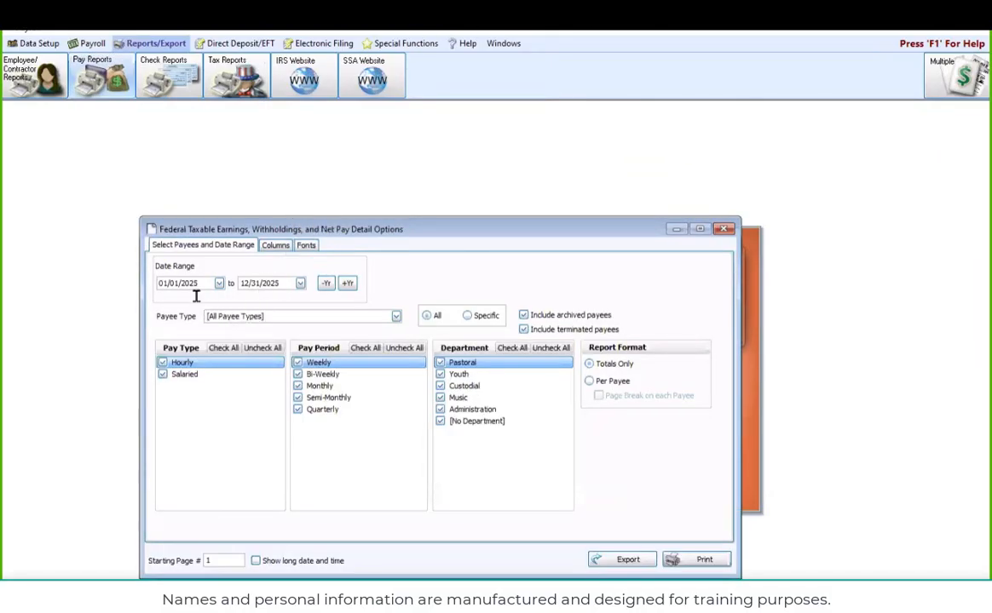
Set the report's end date to 03/31/2025 and generate the print preview for all payees in Totals Only format
{"action": "left_click", "coordinate": [255, 283]}
{"action": "left_click", "coordinate": [246, 283]}
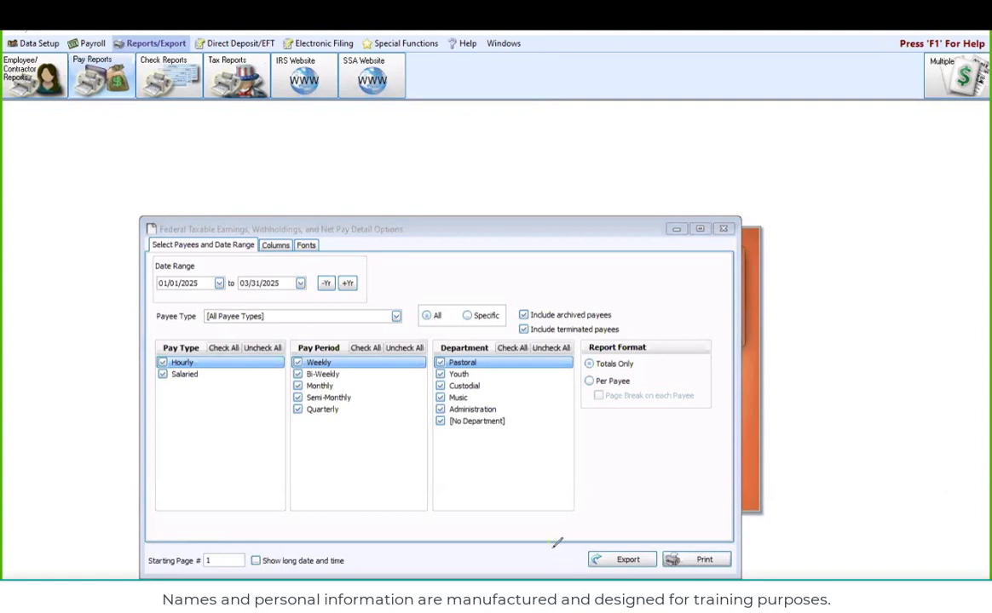
{"action": "mouse_move", "coordinate": [555, 543]}
{"action": "left_mouse_down"}
{"action": "mouse_move", "coordinate": [643, 535]}
{"action": "mouse_move", "coordinate": [658, 574]}
{"action": "mouse_move", "coordinate": [562, 558]}
{"action": "left_mouse_up"}
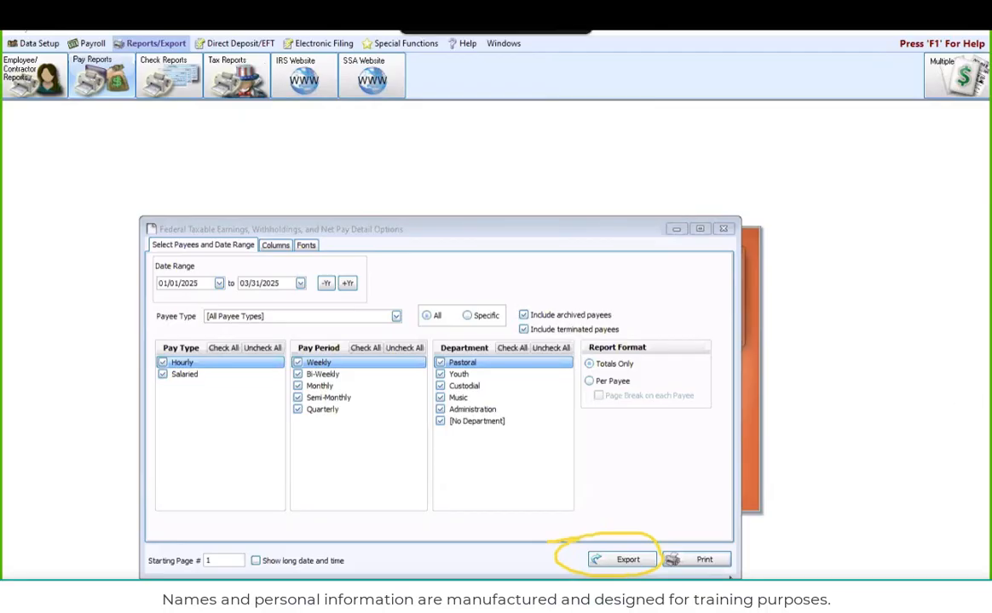
{"action": "left_click", "coordinate": [704, 564]}
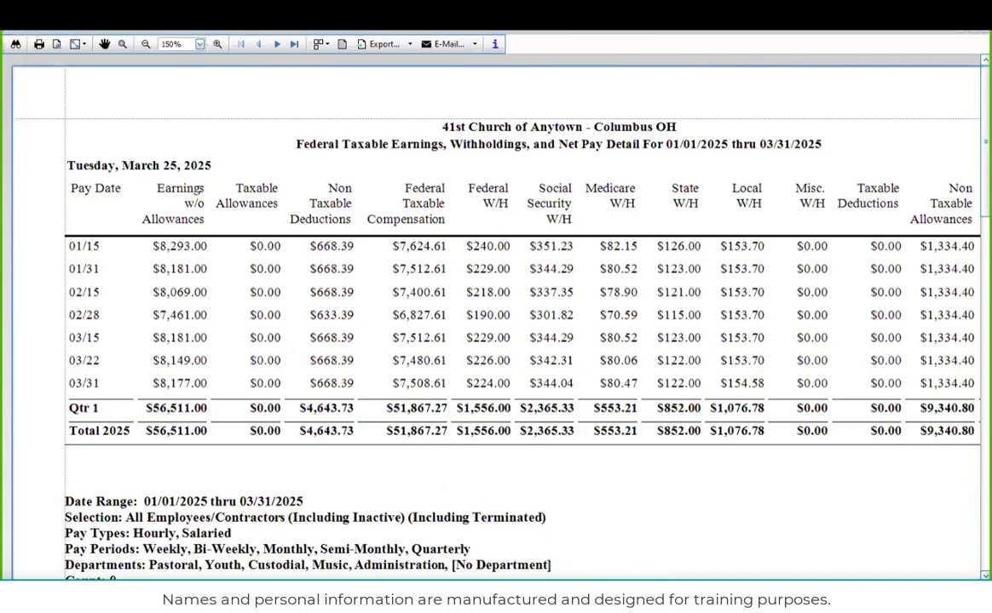
Export the report as a PDF in Documents under the suggested name Federal Taxable Earnings, Withholdings, and Net Pay Detail For 01-01-2025 thru 03-31-2025
{"action": "left_click_drag", "start_coordinate": [681, 588], "coordinate": [818, 588]}
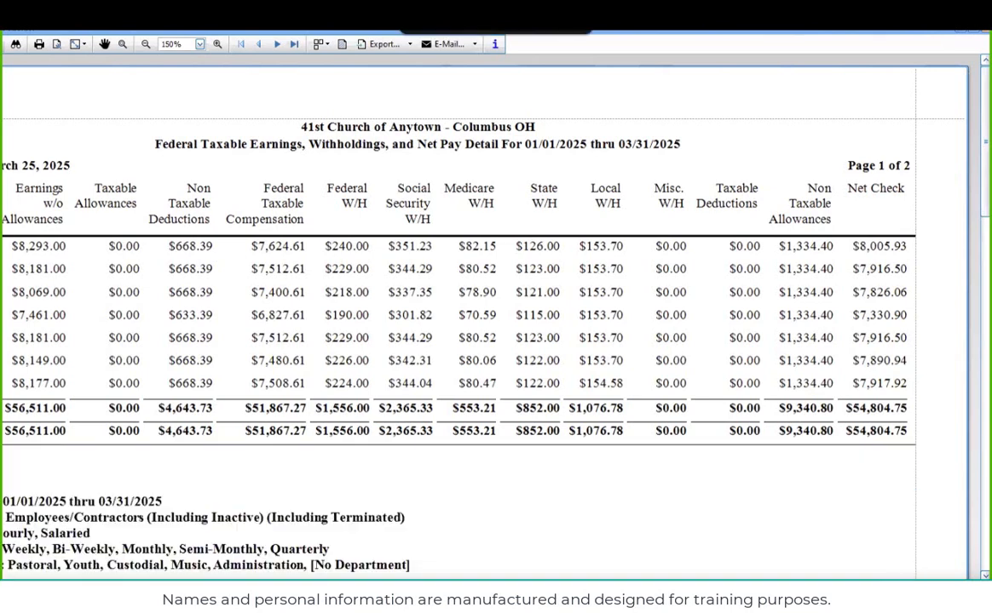
{"action": "scroll", "coordinate": [111, 490], "scroll_direction": "left", "scroll_amount": 3}
{"action": "scroll", "coordinate": [132, 509], "scroll_direction": "down", "scroll_amount": 2}
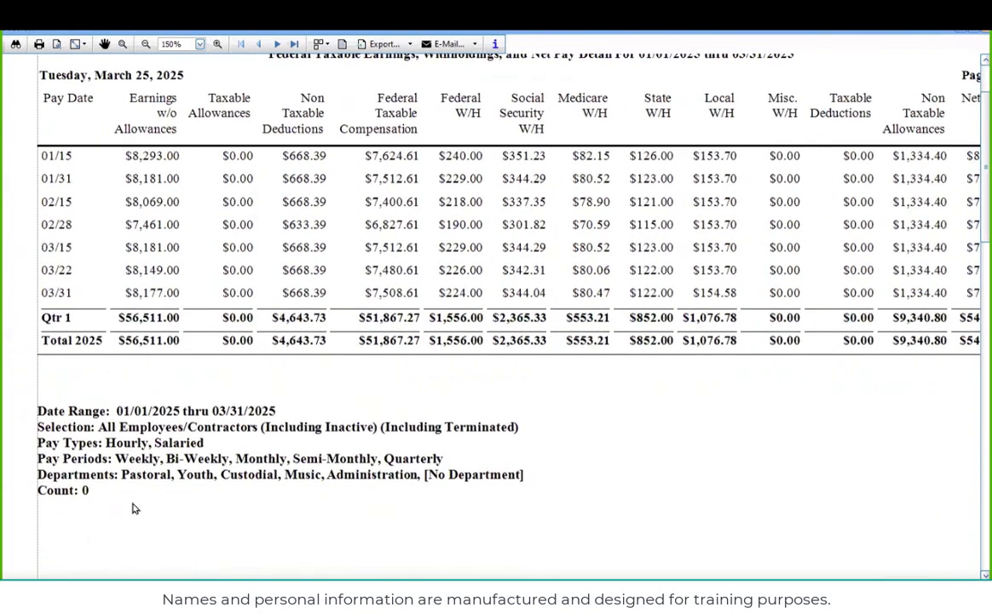
{"action": "scroll", "coordinate": [161, 482], "scroll_direction": "up", "scroll_amount": 2}
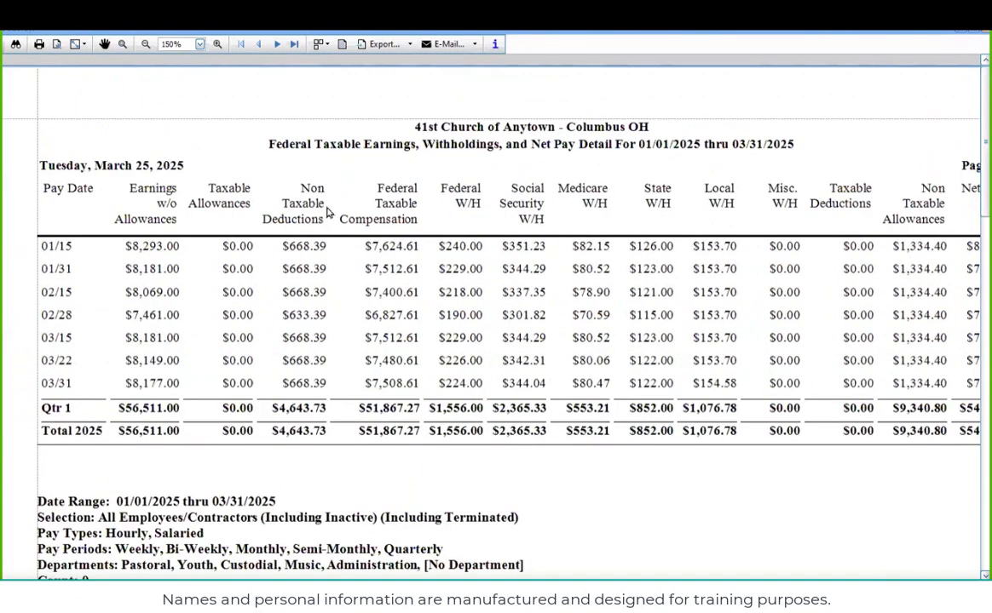
{"action": "left_click", "coordinate": [408, 44]}
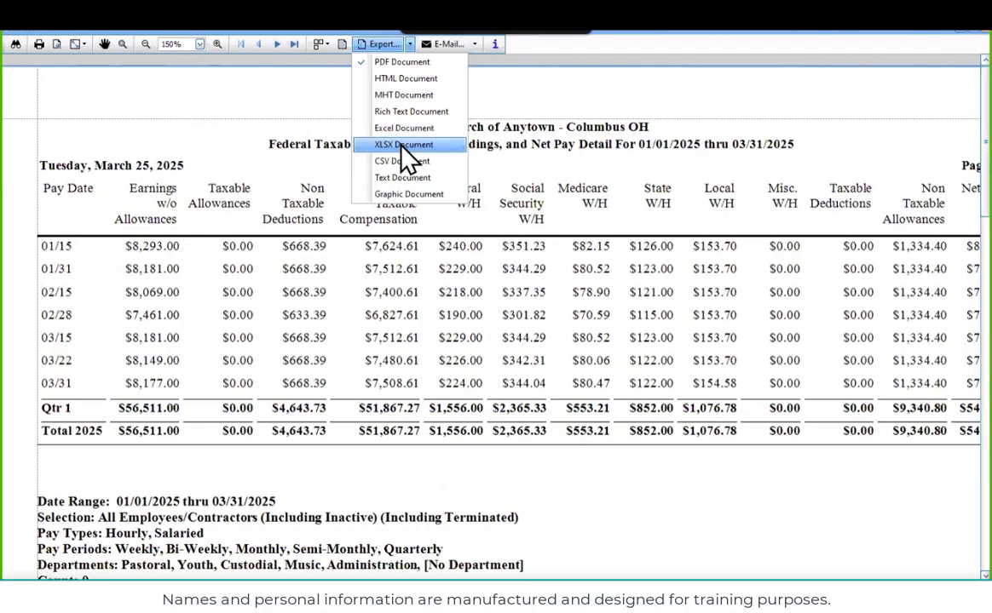
{"action": "left_click", "coordinate": [394, 63]}
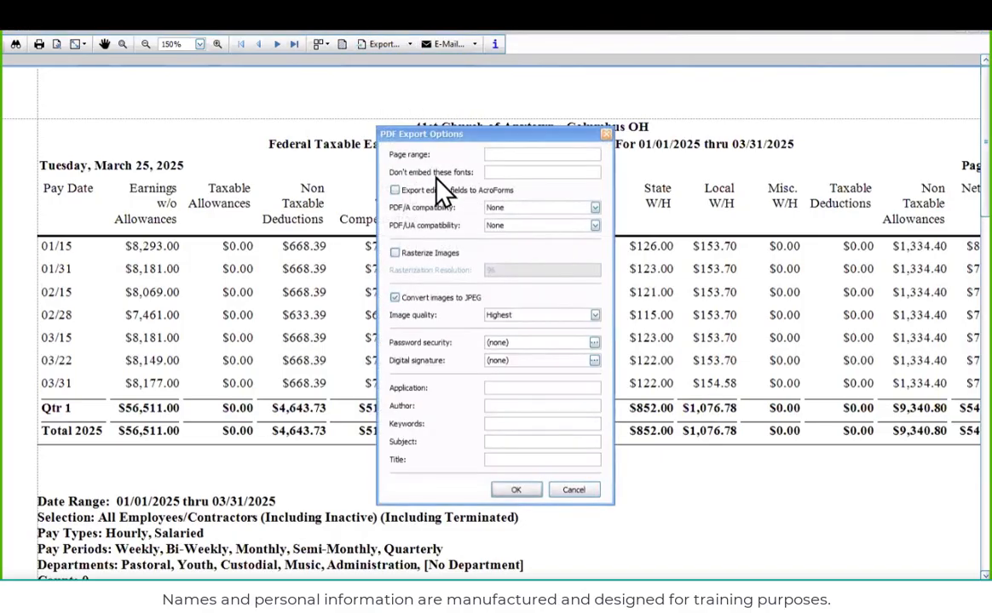
{"action": "left_click", "coordinate": [511, 491]}
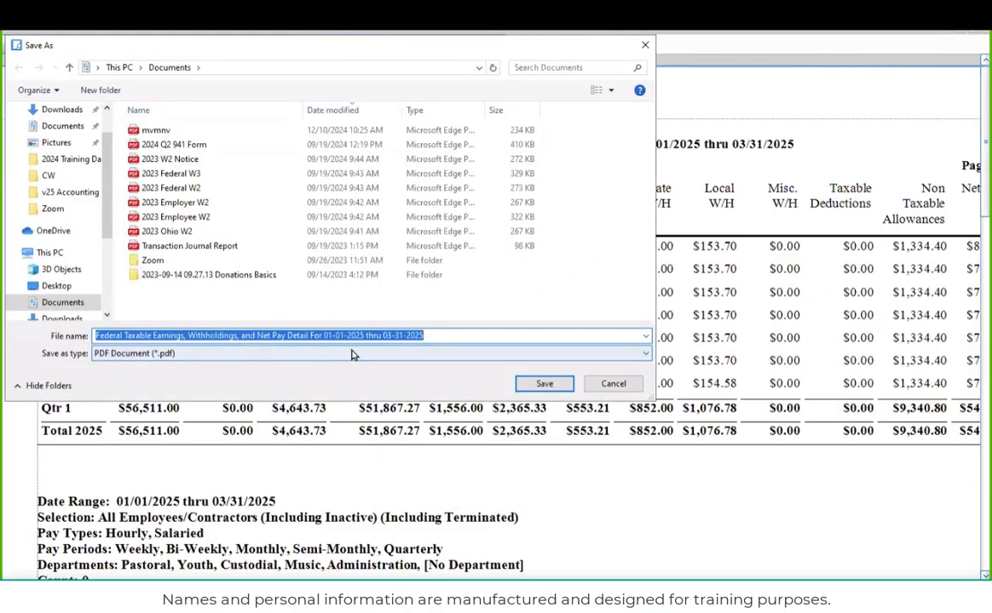
{"action": "left_click", "coordinate": [543, 388]}
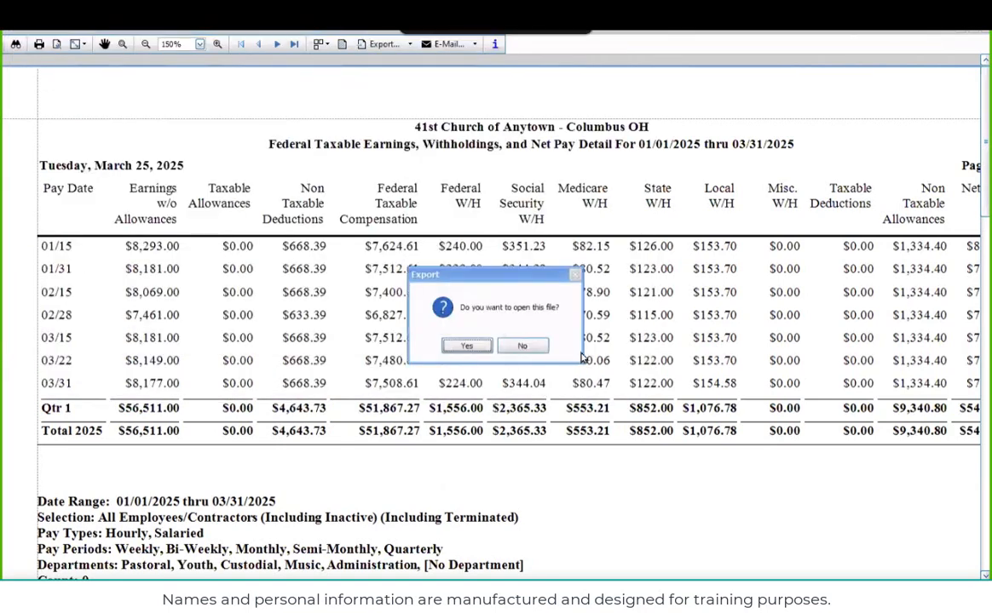
Choose to open the exported PDF, review the full list of available apps, and dismiss the list without picking one
{"action": "left_click", "coordinate": [468, 345]}
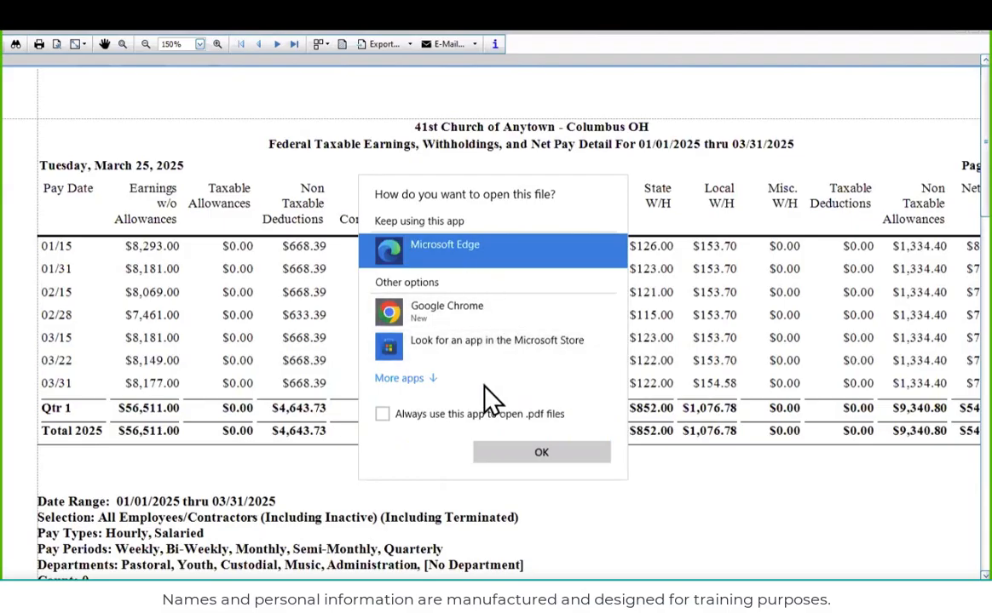
{"action": "left_click", "coordinate": [400, 379]}
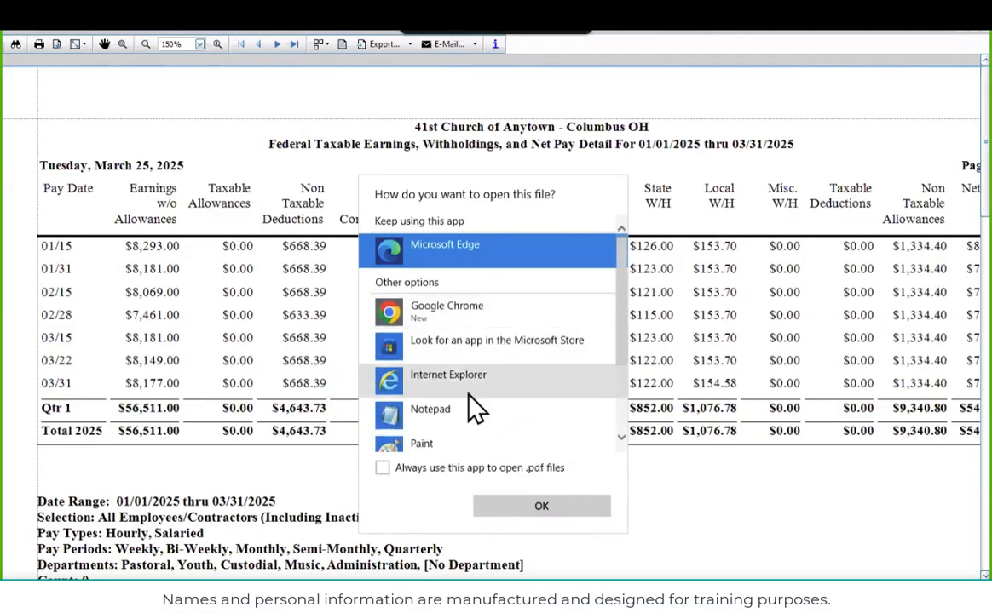
{"action": "scroll", "coordinate": [479, 396], "scroll_direction": "down", "scroll_amount": 3}
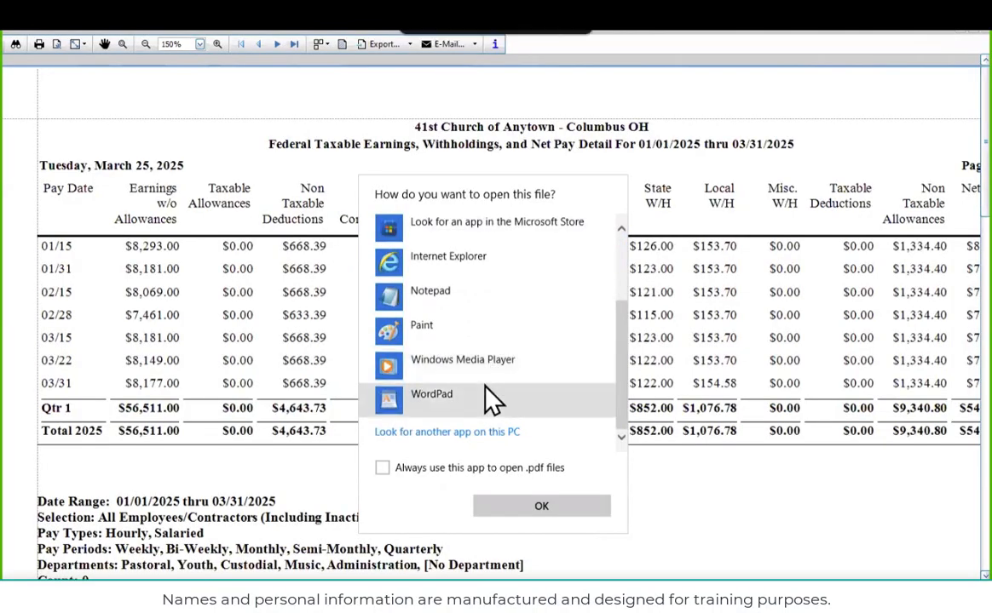
{"action": "scroll", "coordinate": [460, 310], "scroll_direction": "up", "scroll_amount": 3}
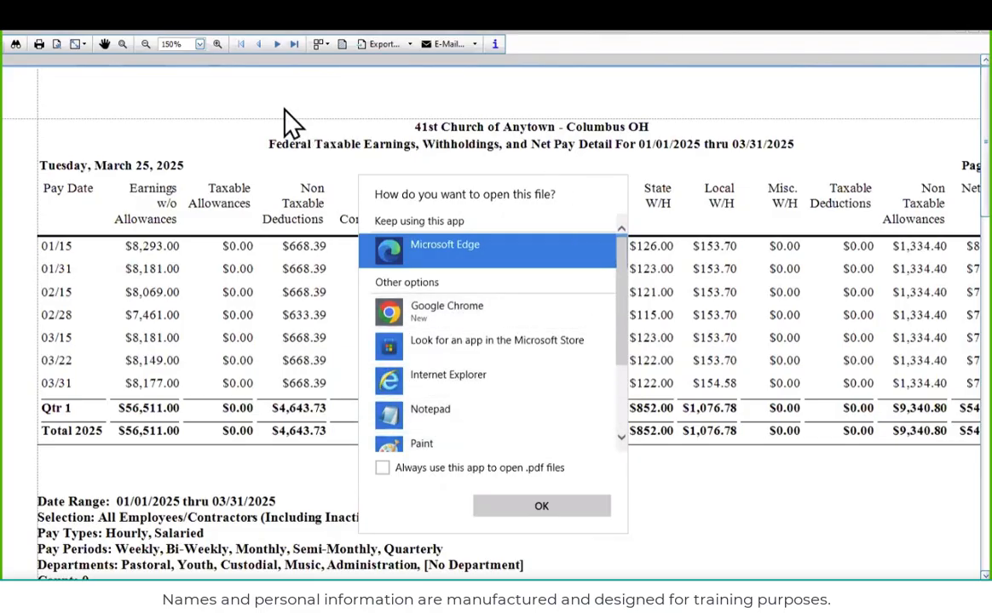
{"action": "left_click", "coordinate": [615, 155]}
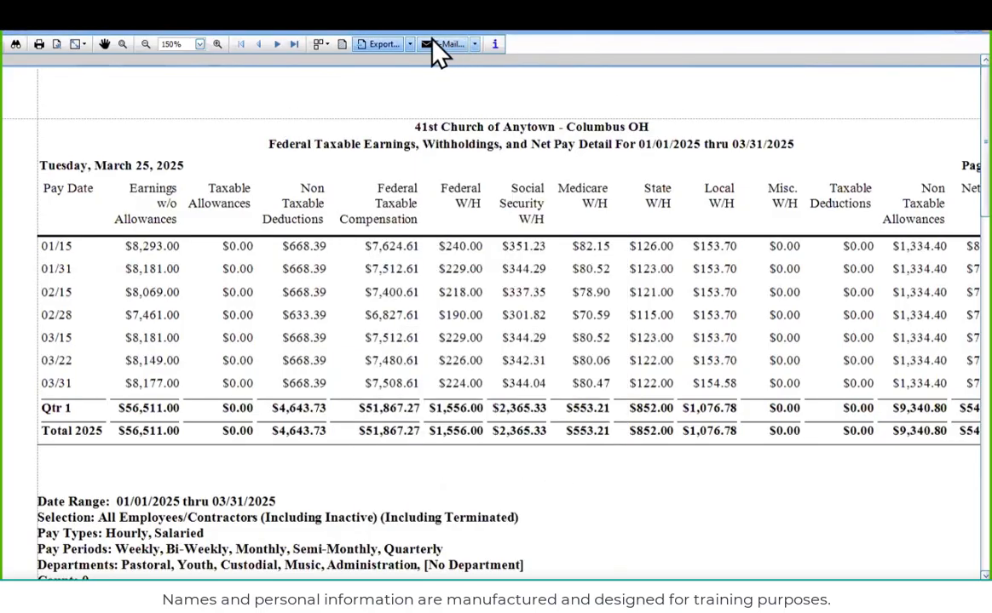
Export the report as a Windows-1252 CSV document in Documents under the suggested name, and open it as a comma-separated spreadsheet
{"action": "left_click", "coordinate": [410, 44]}
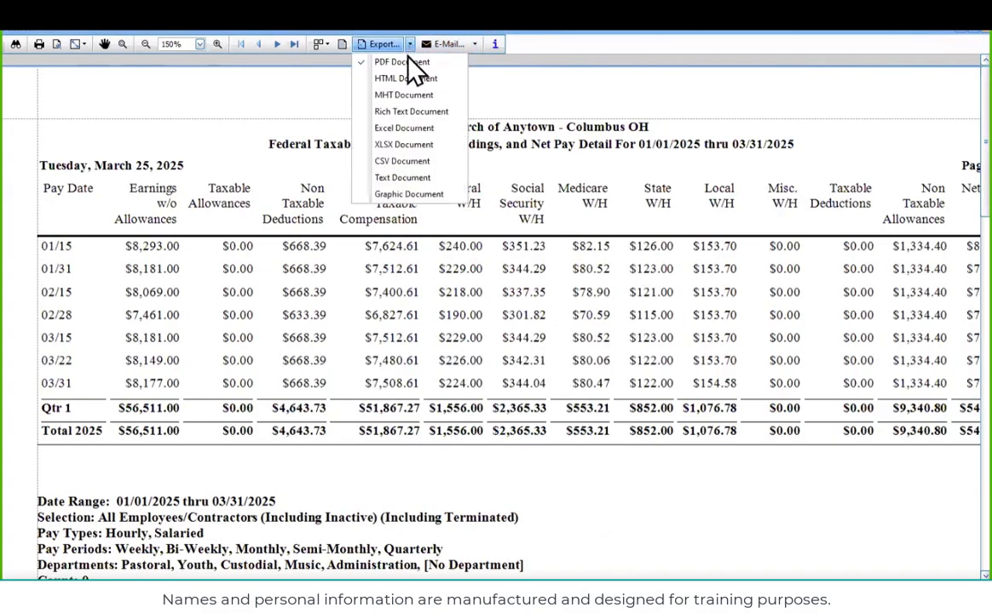
{"action": "left_click", "coordinate": [401, 163]}
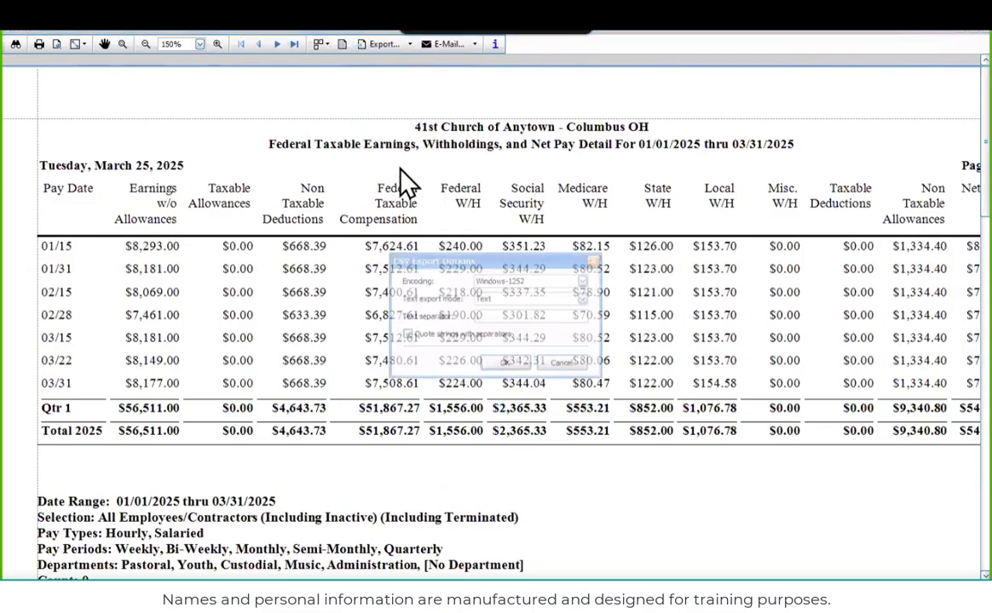
{"action": "left_click", "coordinate": [505, 362]}
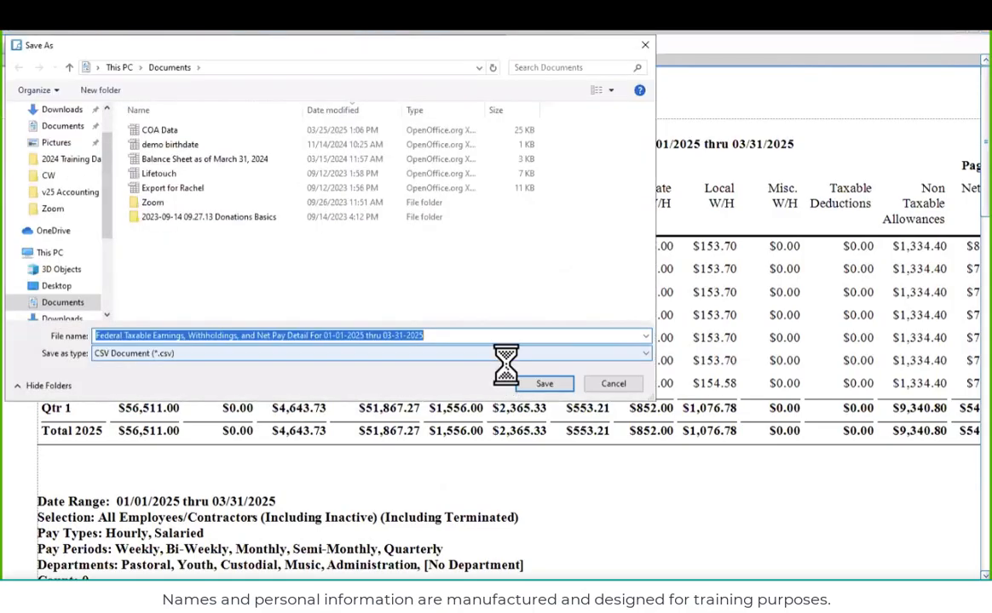
{"action": "left_click", "coordinate": [547, 384]}
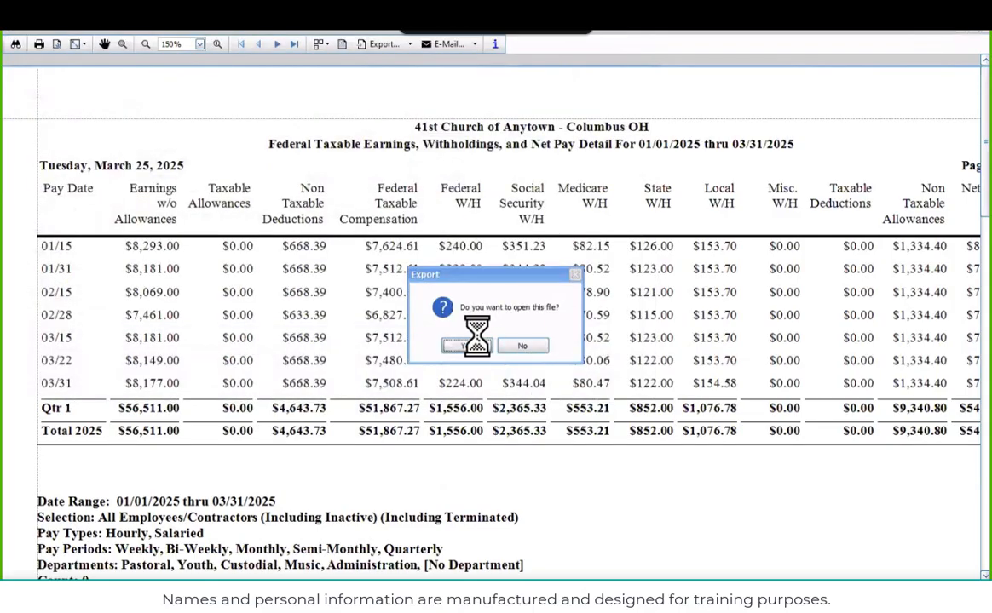
{"action": "left_click", "coordinate": [474, 345]}
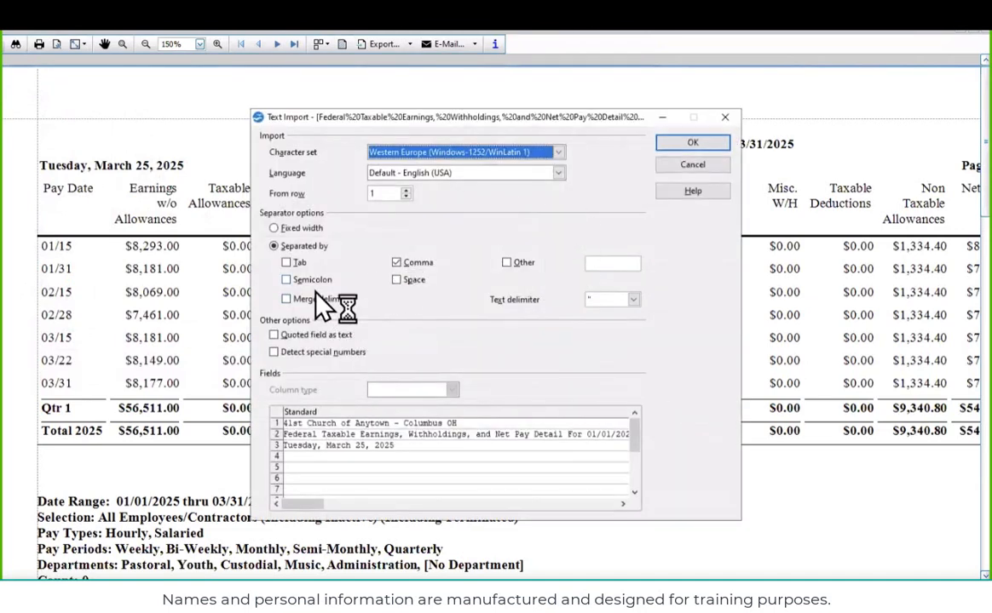
{"action": "left_click", "coordinate": [675, 144]}
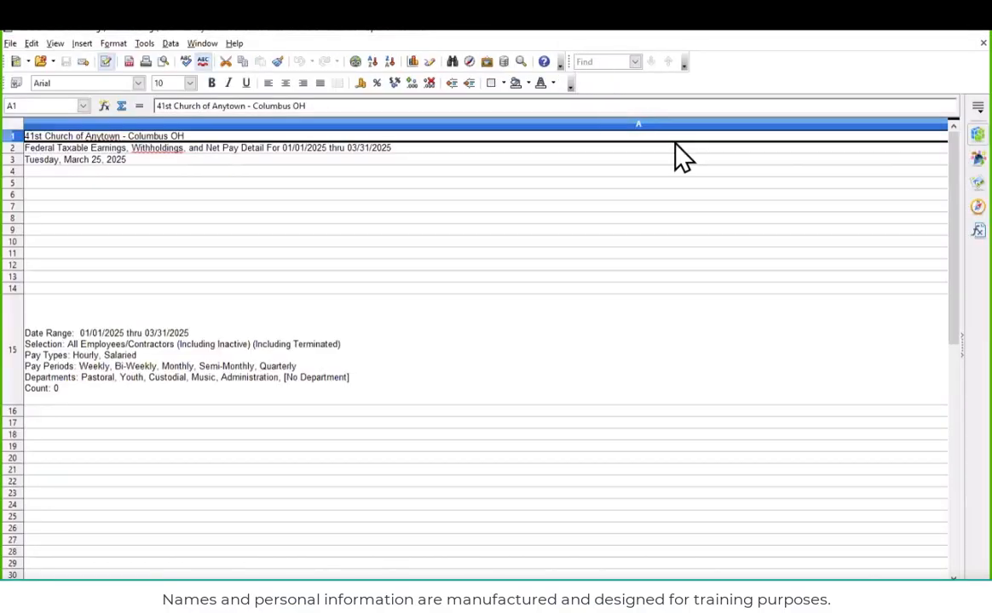
Review the exported CSV in the spreadsheet, from the report header and selection criteria across the earnings, withholding and net check columns
{"action": "scroll", "coordinate": [435, 222], "scroll_direction": "down", "scroll_amount": 7}
{"action": "scroll", "coordinate": [434, 251], "scroll_direction": "up", "scroll_amount": 5}
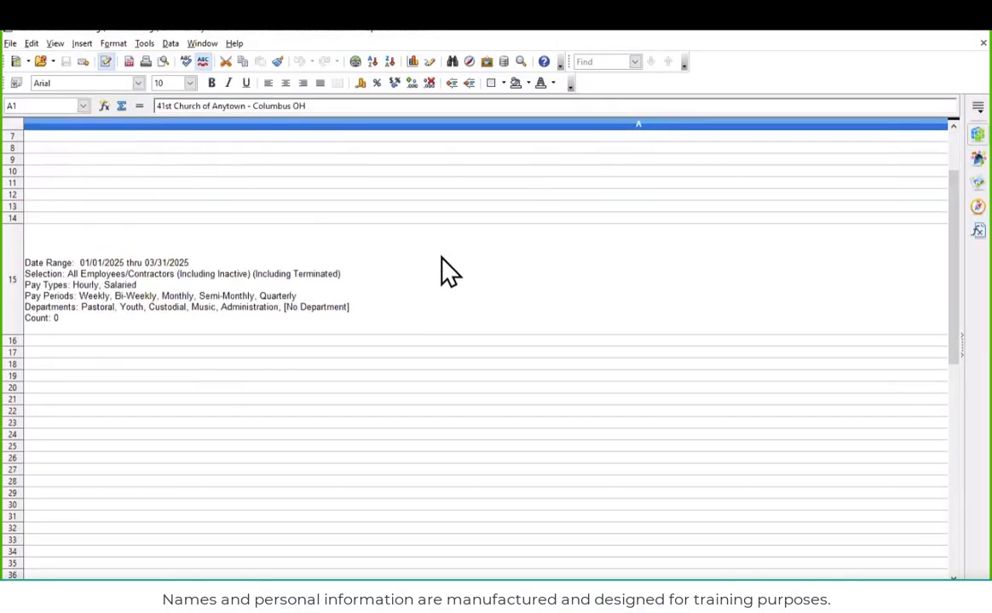
{"action": "scroll", "coordinate": [441, 261], "scroll_direction": "down", "scroll_amount": 15}
{"action": "scroll", "coordinate": [441, 275], "scroll_direction": "up", "scroll_amount": 20}
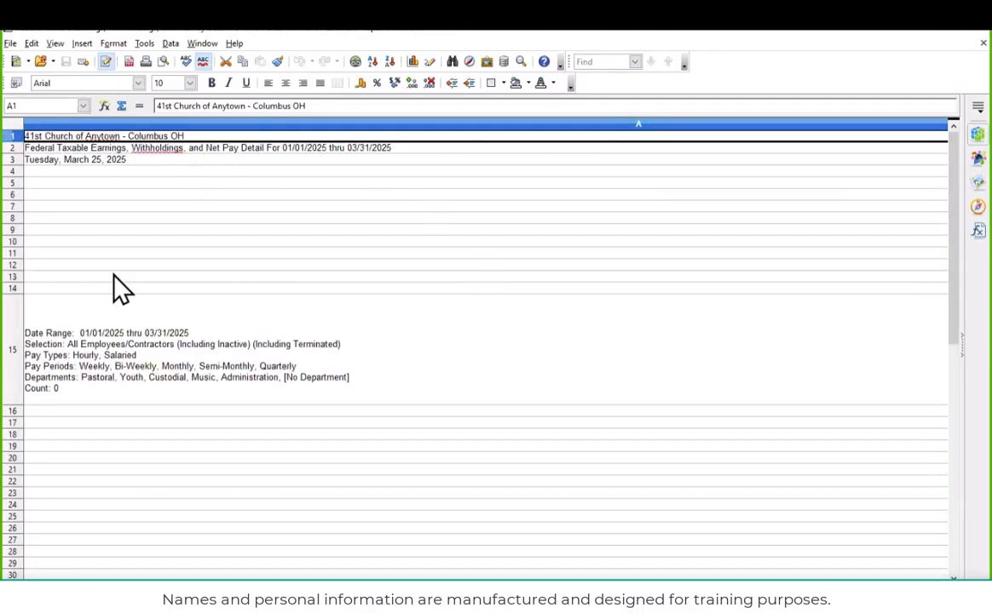
{"action": "mouse_move", "coordinate": [290, 587]}
{"action": "left_mouse_down"}
{"action": "mouse_move", "coordinate": [368, 587]}
{"action": "mouse_move", "coordinate": [282, 587]}
{"action": "left_mouse_up"}
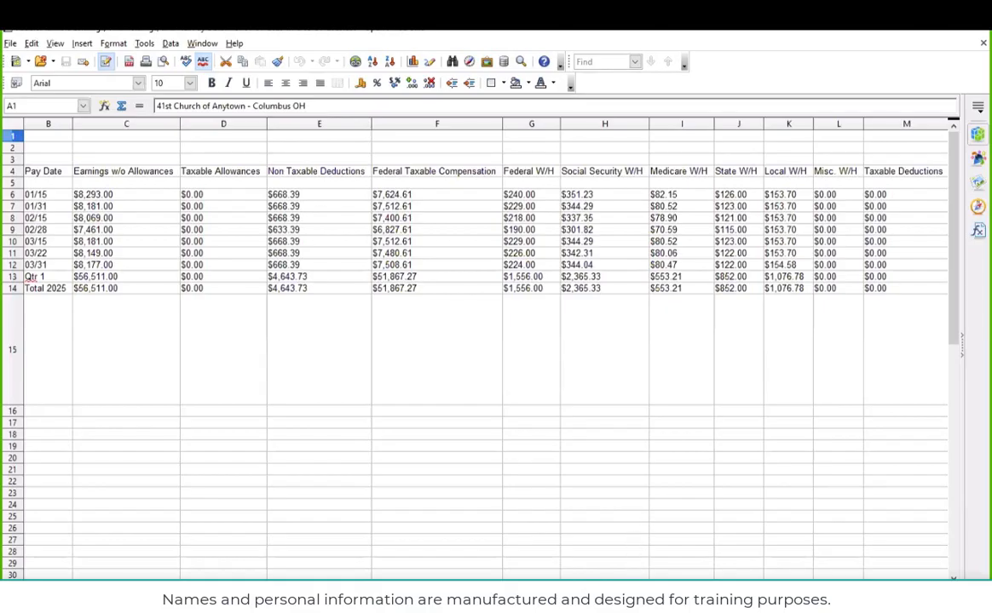
{"action": "left_click", "coordinate": [733, 587]}
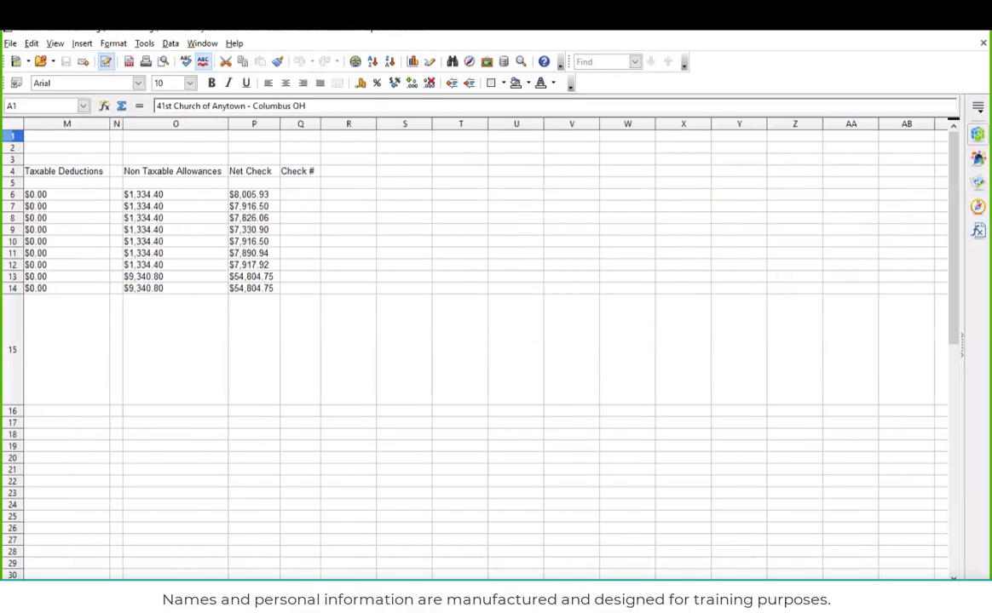
{"action": "left_click_drag", "start_coordinate": [732, 587], "coordinate": [572, 587]}
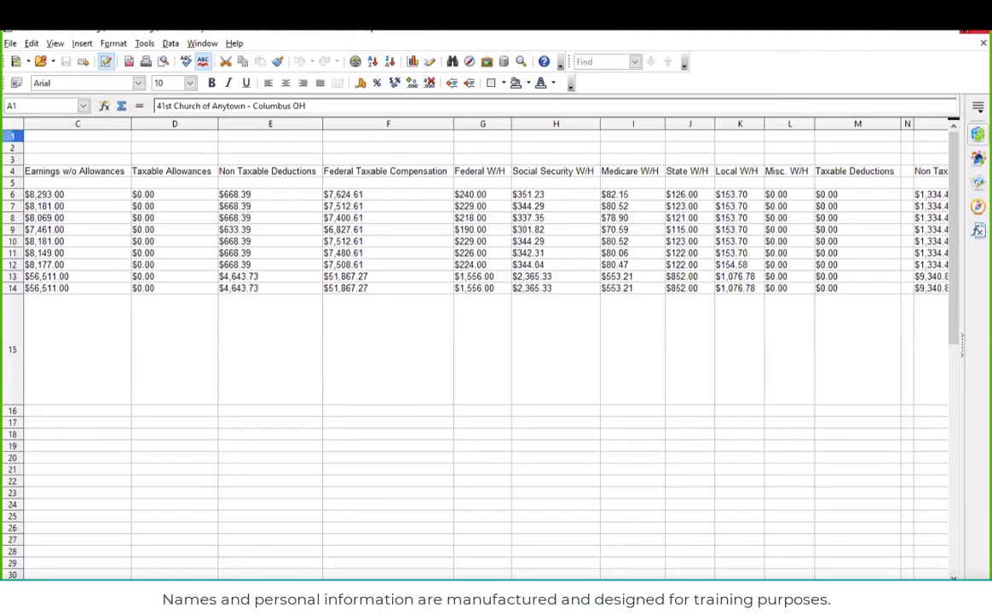
Close the CSV spreadsheet, the report's print preview, and the Federal Taxable Earnings, Withholdings, and Net Pay Detail options
{"action": "left_click", "coordinate": [980, 30]}
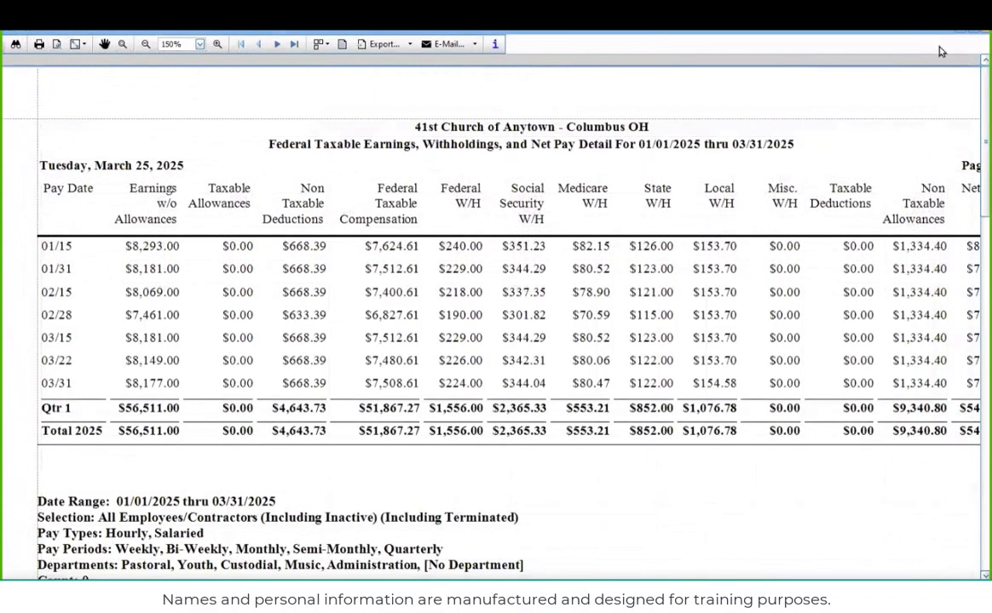
{"action": "left_click", "coordinate": [981, 32]}
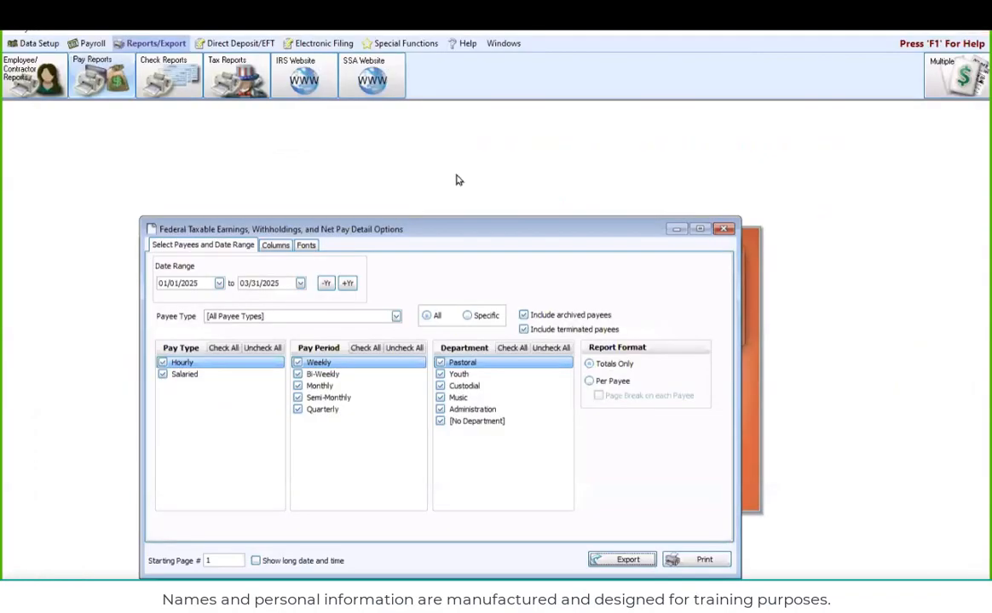
{"action": "left_click", "coordinate": [724, 229]}
Open the Pay Period Deductions report options, look over the export and print choices, and close them without running the report
{"action": "left_click", "coordinate": [119, 81]}
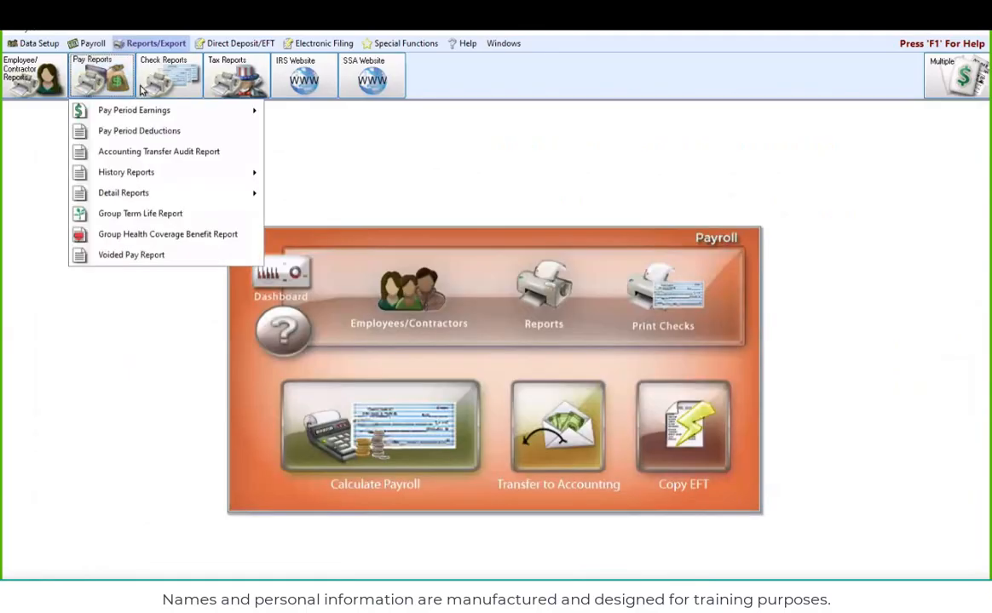
{"action": "left_click", "coordinate": [116, 131]}
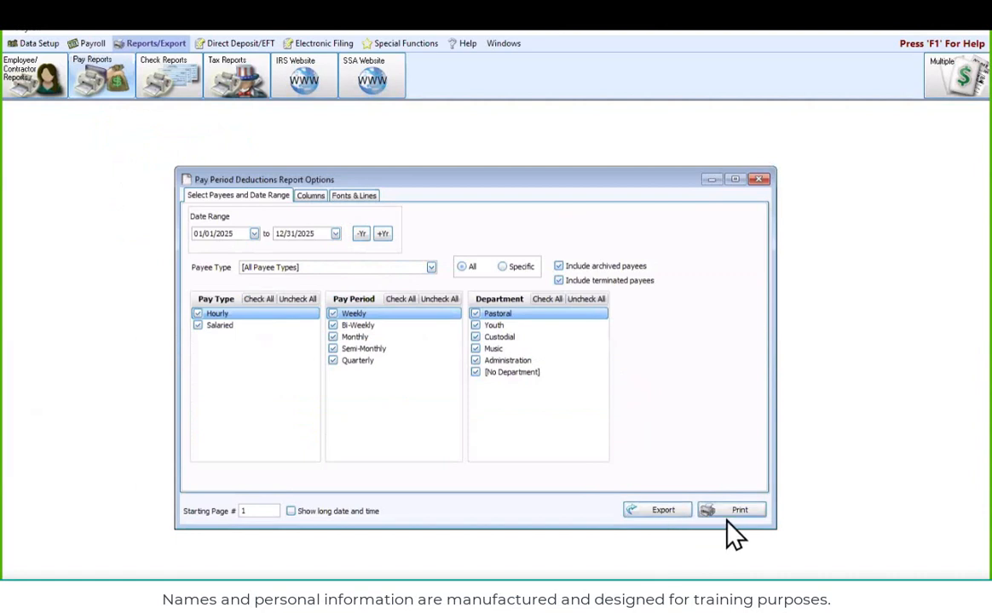
{"action": "left_click", "coordinate": [761, 180]}
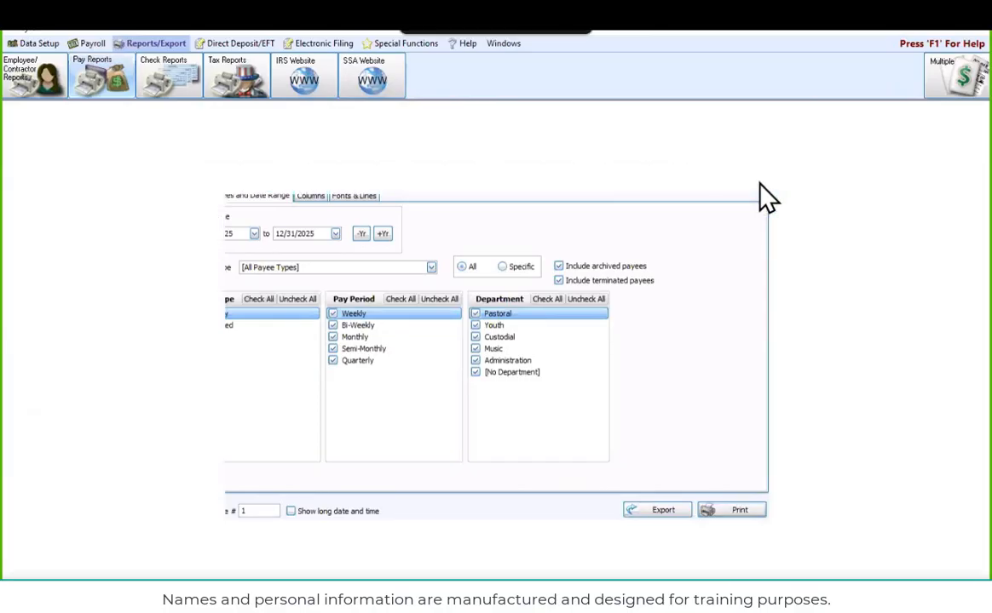